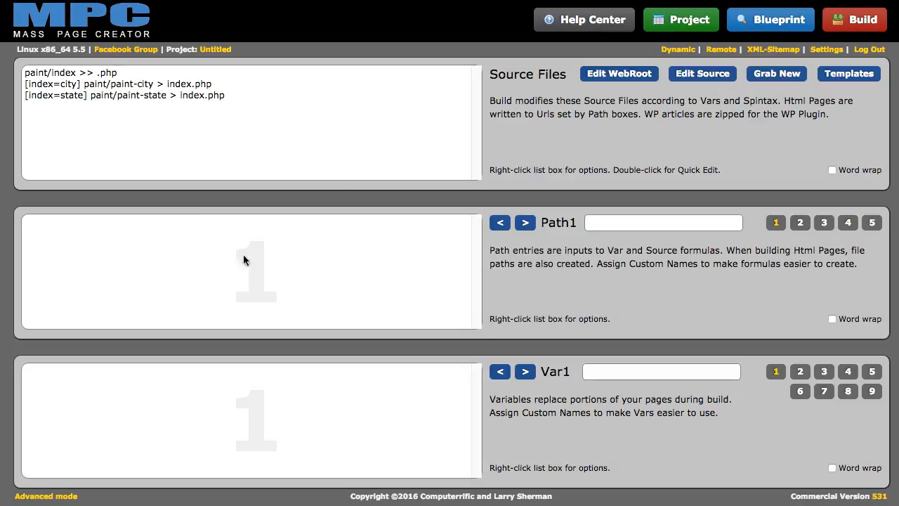
Name Path1 'state', Path2 'main_kws' and Path3 'city'
{"action": "left_click", "coordinate": [605, 222]}
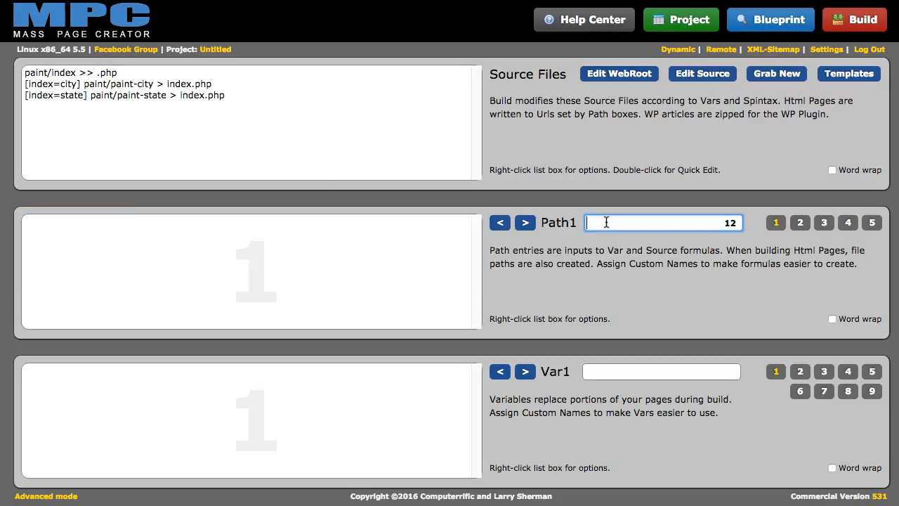
{"action": "type", "text": "state"}
{"action": "left_click", "coordinate": [525, 221]}
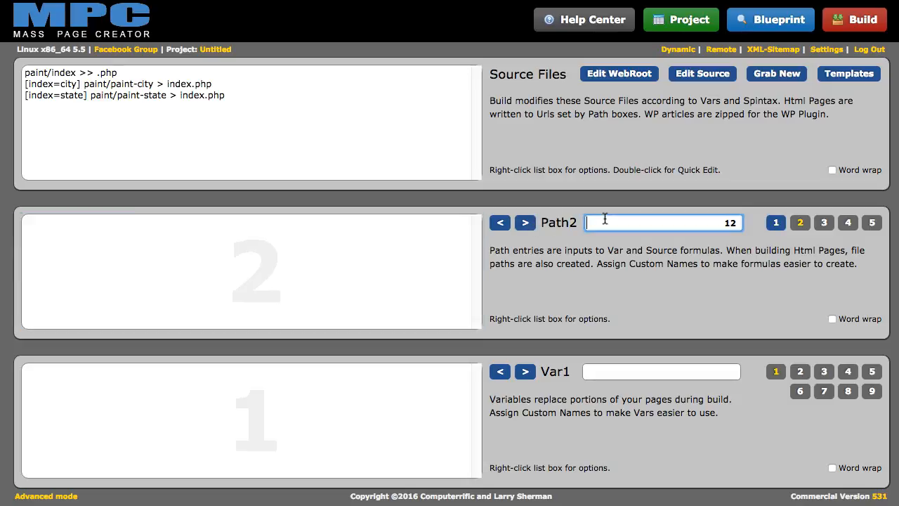
{"action": "type", "text": "main_kws"}
{"action": "left_click", "coordinate": [525, 222]}
{"action": "left_click", "coordinate": [611, 222]}
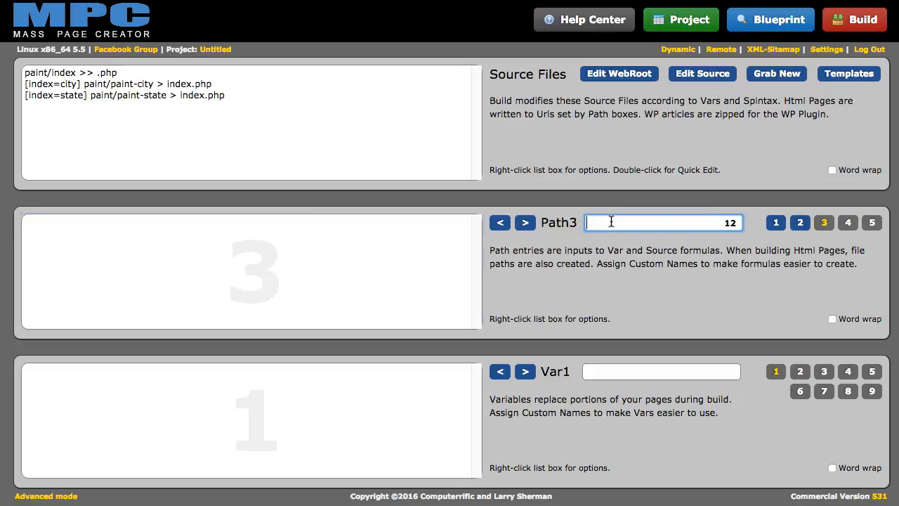
{"action": "type", "text": "city"}
Name Path4 'sub_kws' and Path5 'city2stab', then return to Path1
{"action": "left_click", "coordinate": [526, 222]}
{"action": "left_click", "coordinate": [629, 222]}
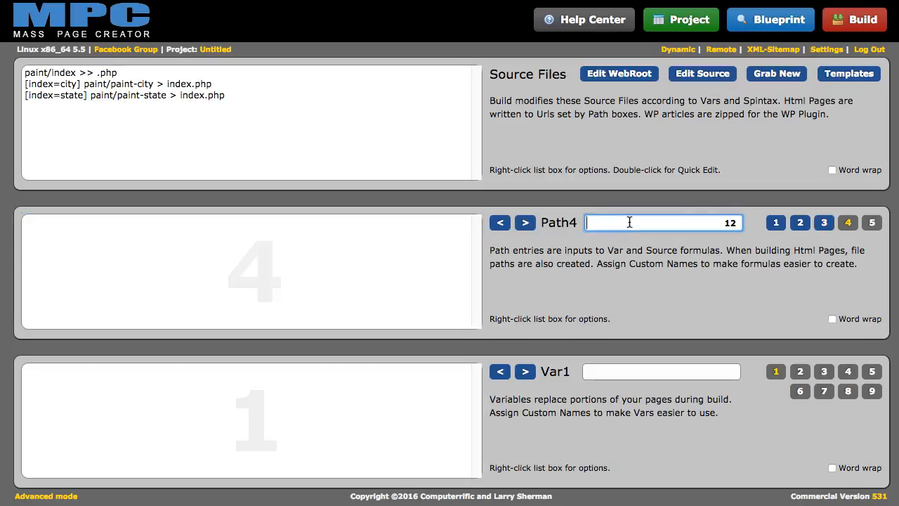
{"action": "type", "text": "sub_kws"}
{"action": "left_click", "coordinate": [525, 223]}
{"action": "left_click", "coordinate": [598, 222]}
{"action": "type", "text": "city2stab"}
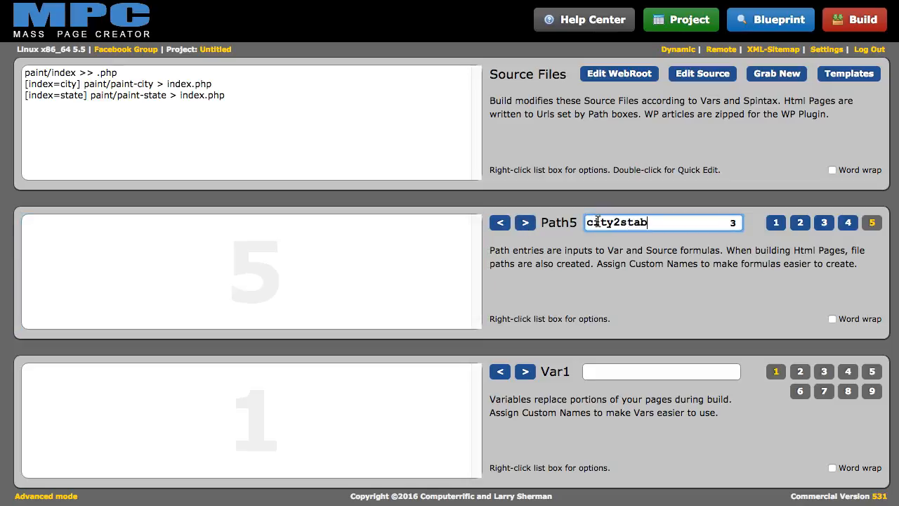
{"action": "left_click", "coordinate": [779, 226]}
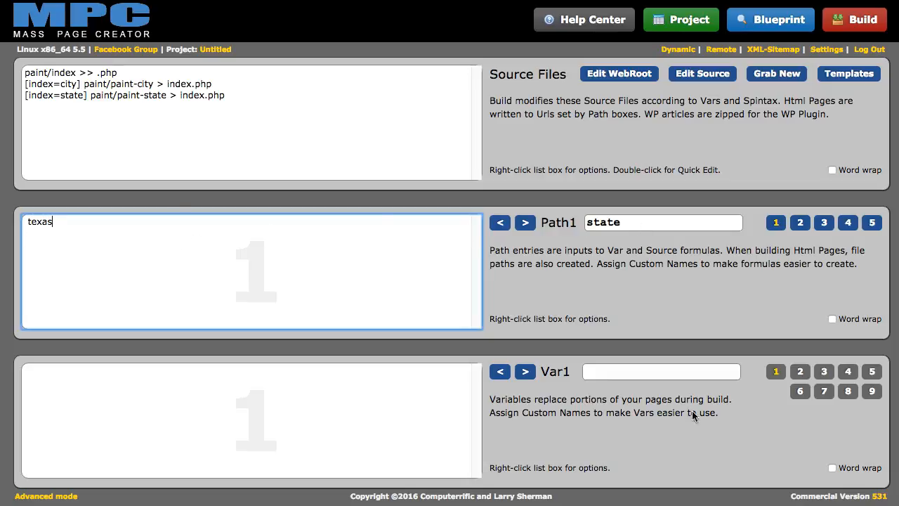
Paste 'interior painting' and 'exterior painting' into Path2 and the Texas city list into Path3
{"action": "left_click", "coordinate": [524, 224]}
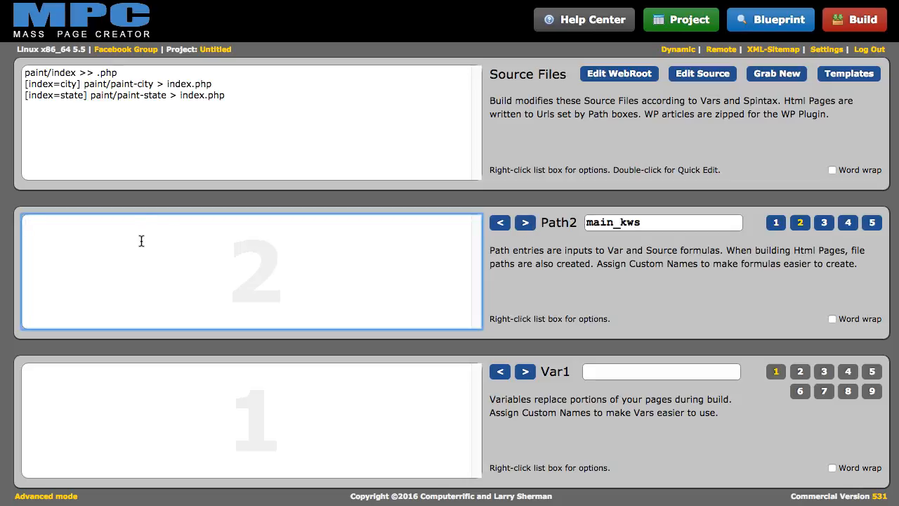
{"action": "type", "text": "interior painting exterior painting"}
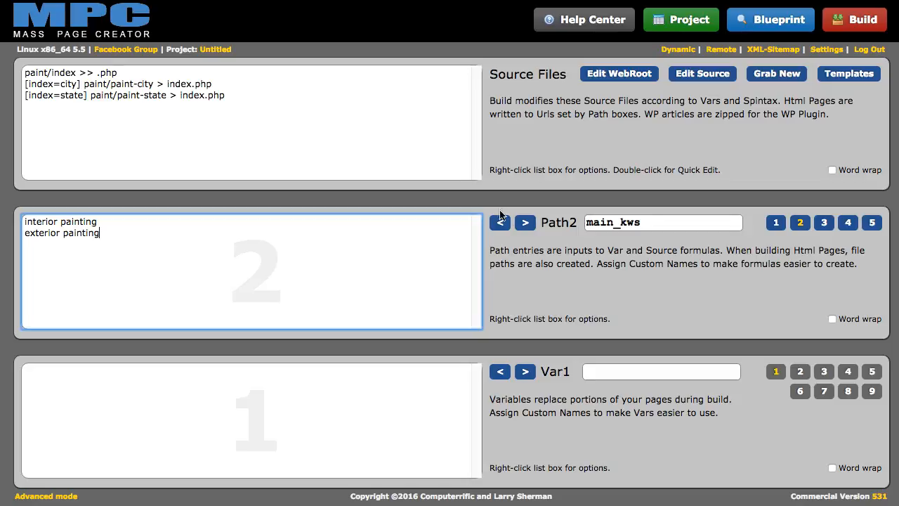
{"action": "left_click", "coordinate": [523, 223]}
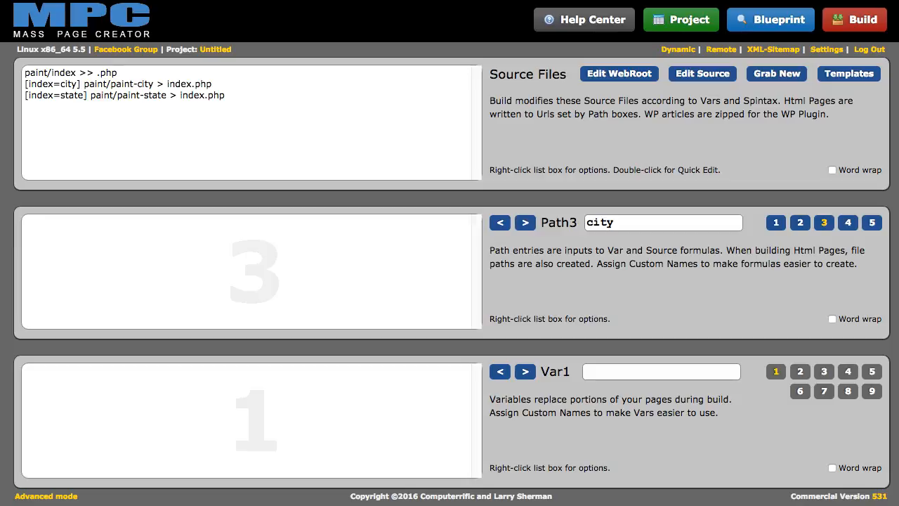
{"action": "left_click", "coordinate": [129, 271]}
{"action": "key", "text": "ctrl+v"}
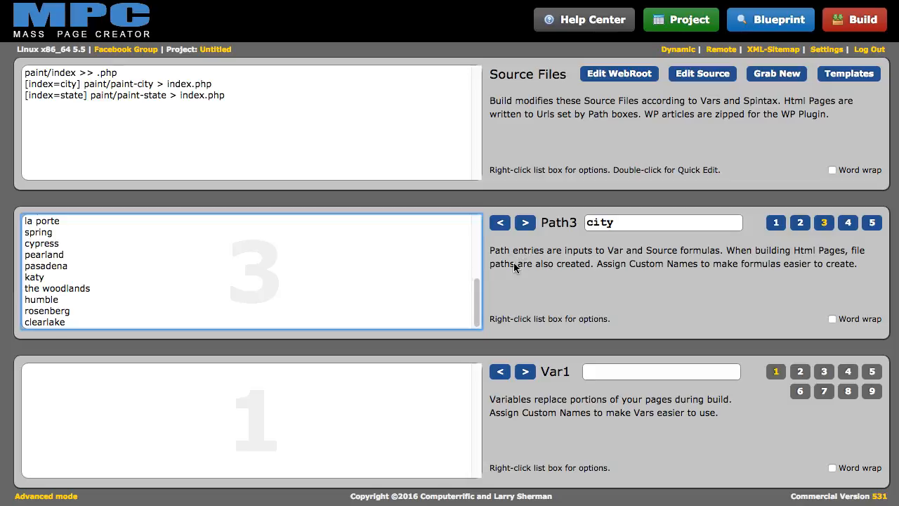
{"action": "left_click", "coordinate": [526, 223]}
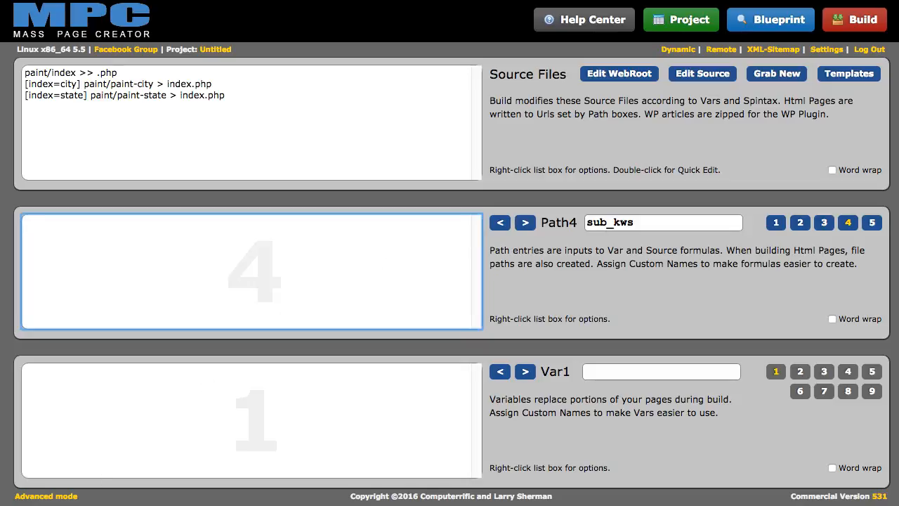
Paste the painting keyword variations into Path4 and the 'city tx' list, e.g. dallas tx, into Path5
{"action": "key", "text": "ctrl+v"}
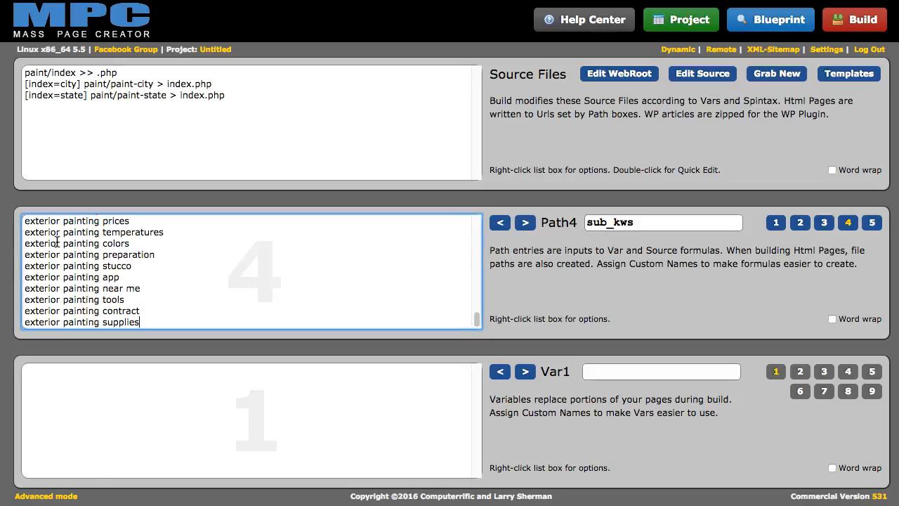
{"action": "left_click", "coordinate": [524, 223]}
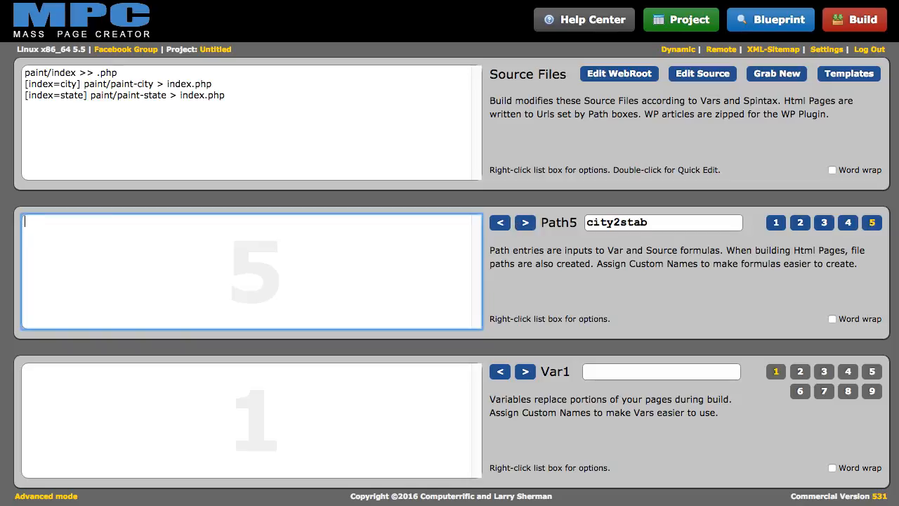
{"action": "key", "text": "super+Tab"}
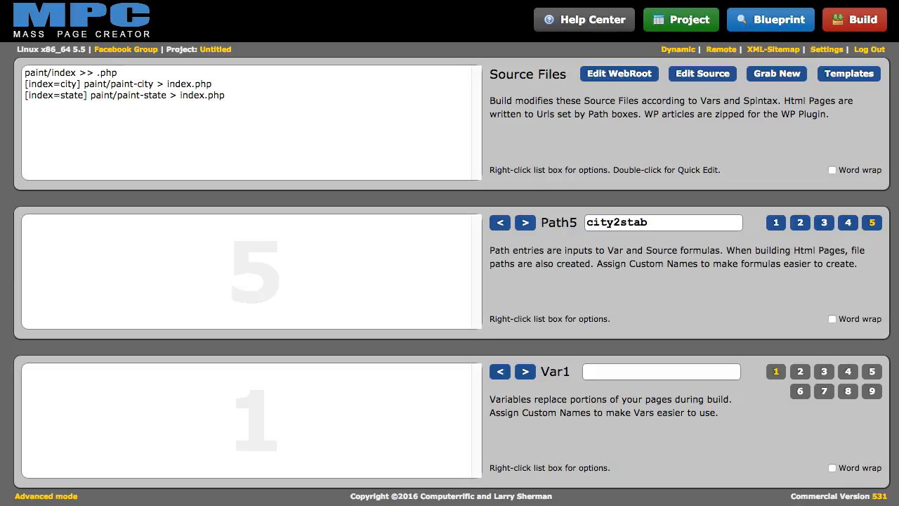
{"action": "left_click", "coordinate": [307, 232]}
{"action": "key", "text": "ctrl+v"}
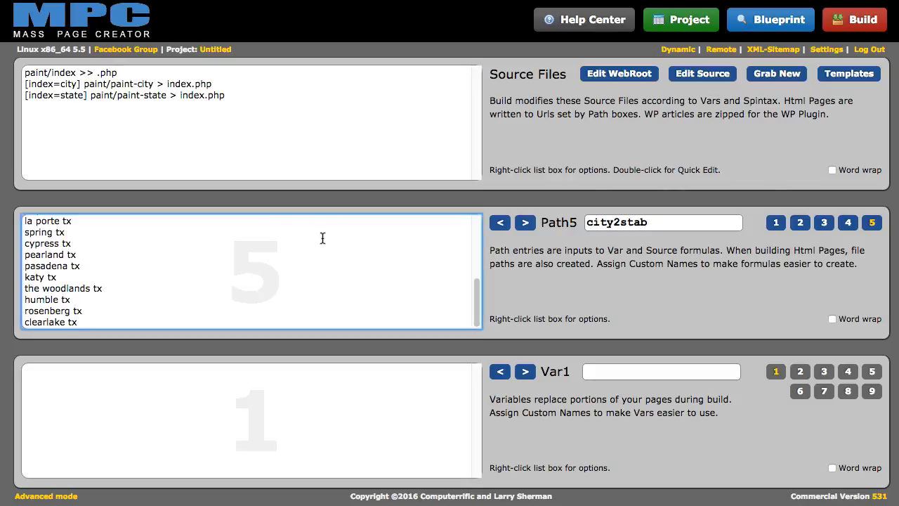
{"action": "scroll", "coordinate": [251, 266], "scroll_direction": "up", "scroll_amount": 10}
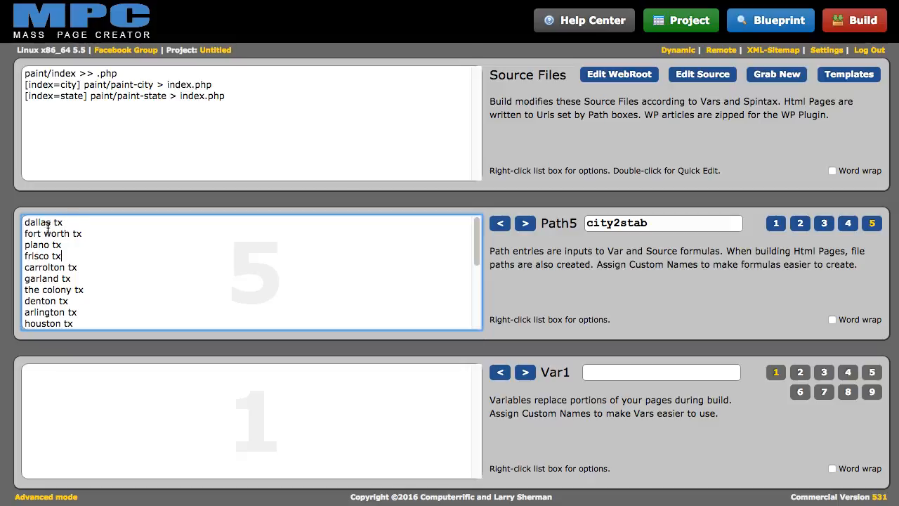
{"action": "left_click", "coordinate": [501, 223]}
Generate an HTML blueprint of the pages limited to 1000 pages
{"action": "left_click", "coordinate": [501, 223]}
{"action": "left_click", "coordinate": [501, 223]}
{"action": "left_click", "coordinate": [501, 223]}
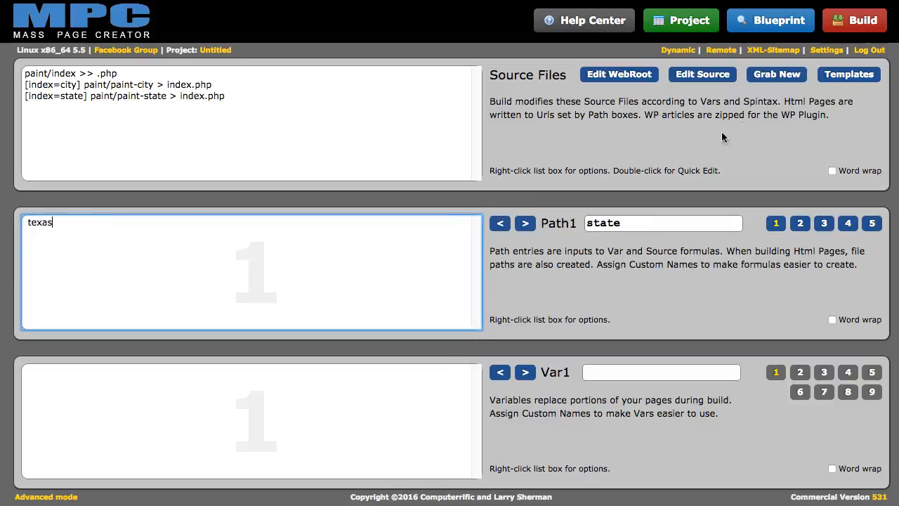
{"action": "left_click", "coordinate": [759, 21]}
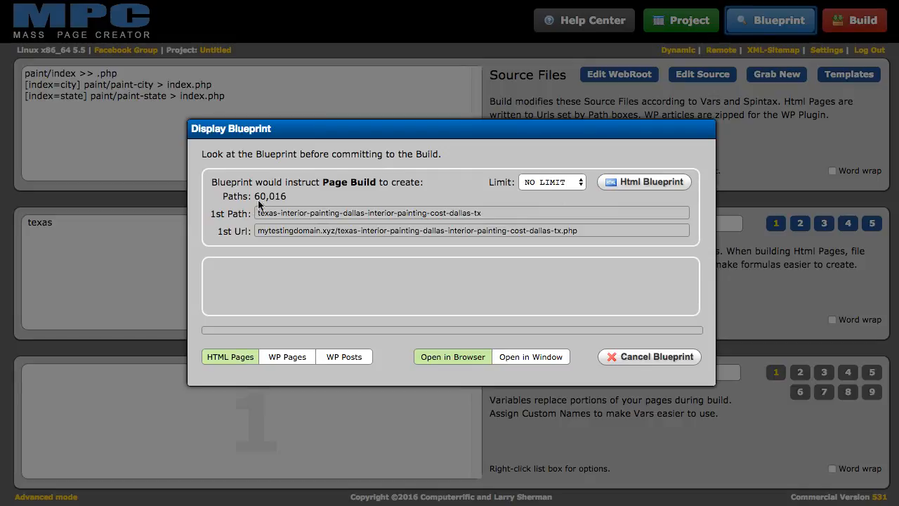
{"action": "left_click", "coordinate": [573, 183]}
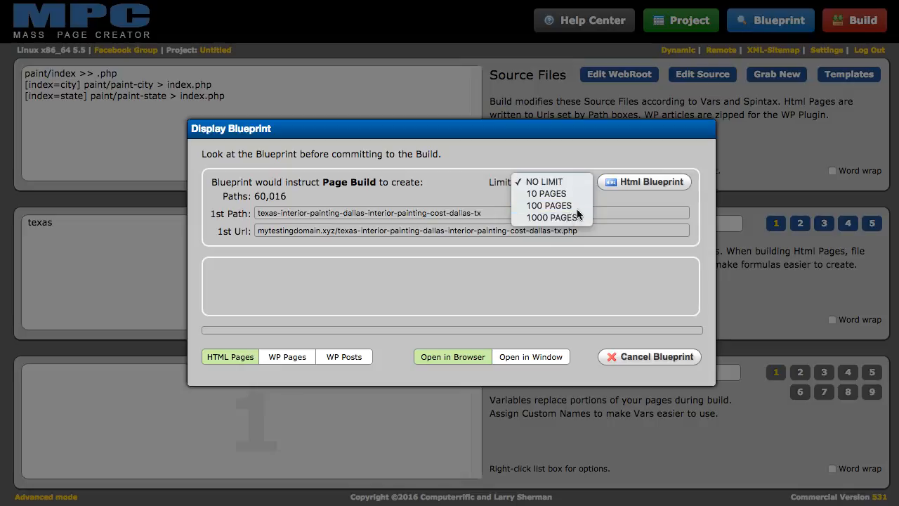
{"action": "left_click", "coordinate": [569, 217]}
{"action": "left_click", "coordinate": [604, 182]}
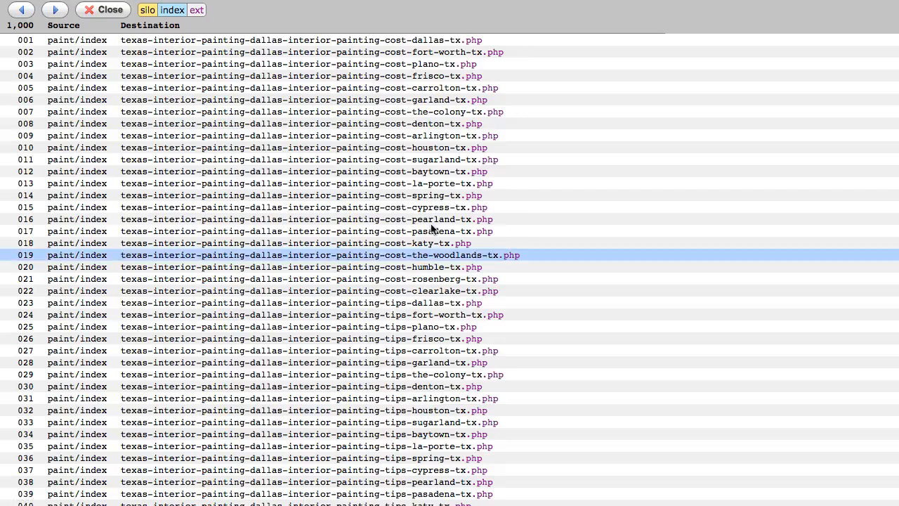
Review the texas-interior-painting-…-tx.php URLs and close the blueprint list
{"action": "scroll", "coordinate": [296, 143], "scroll_direction": "down", "scroll_amount": 3}
{"action": "scroll", "coordinate": [293, 163], "scroll_direction": "down", "scroll_amount": 1}
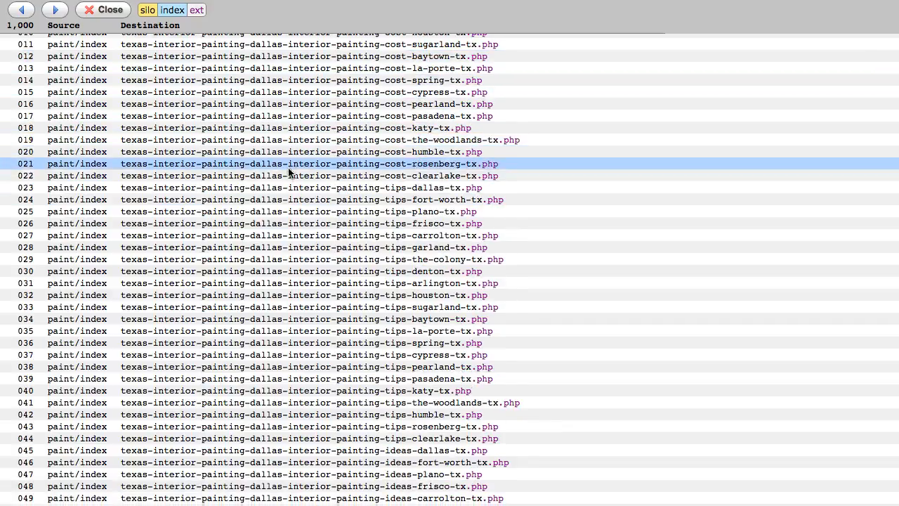
{"action": "scroll", "coordinate": [358, 142], "scroll_direction": "up", "scroll_amount": 3}
{"action": "scroll", "coordinate": [358, 142], "scroll_direction": "up", "scroll_amount": 3}
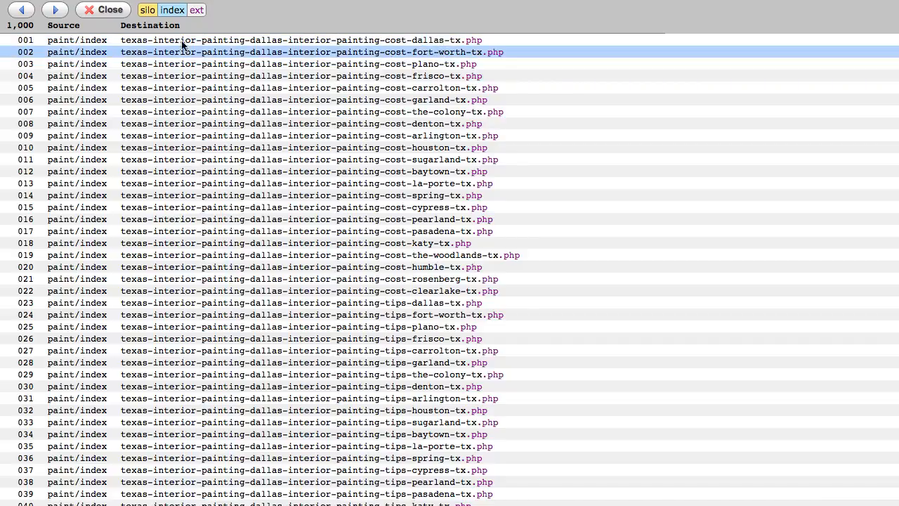
{"action": "left_click", "coordinate": [125, 10]}
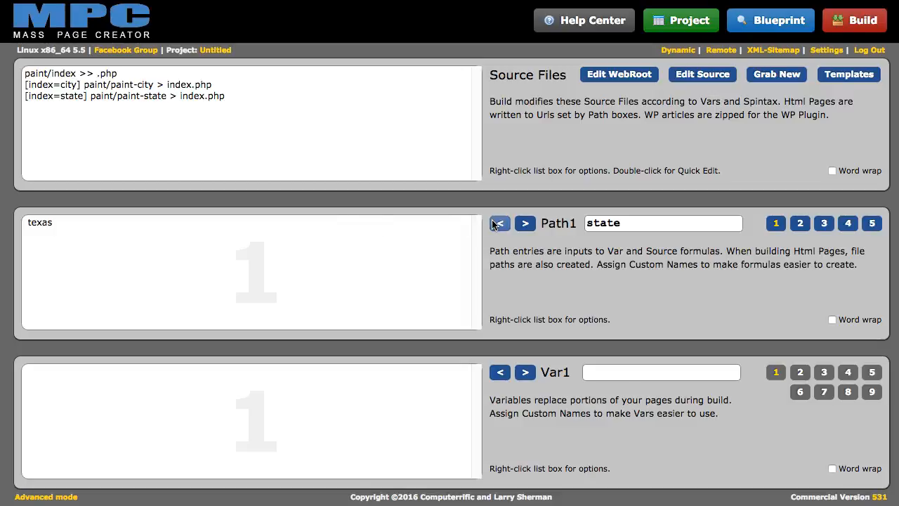
Toggle the Path1 'texas' entry as a silo
{"action": "right_click", "coordinate": [140, 229]}
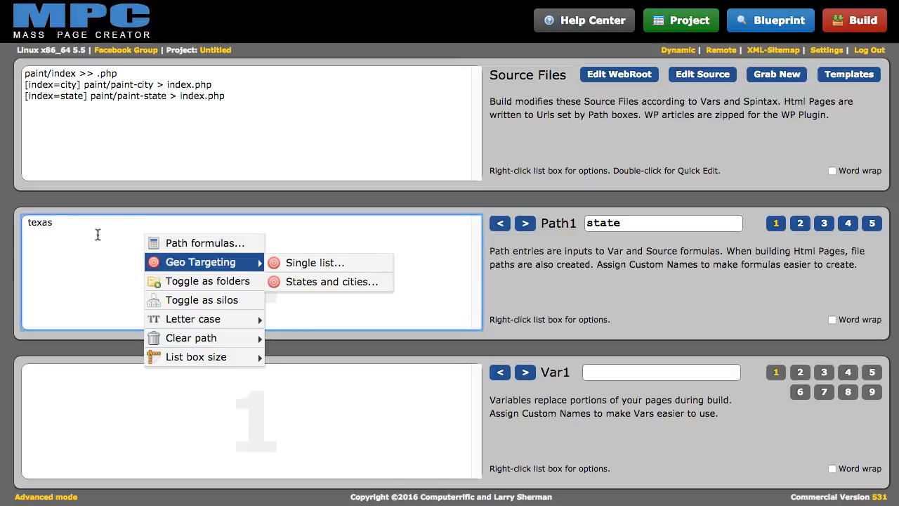
{"action": "left_click", "coordinate": [96, 235]}
{"action": "right_click", "coordinate": [234, 243]}
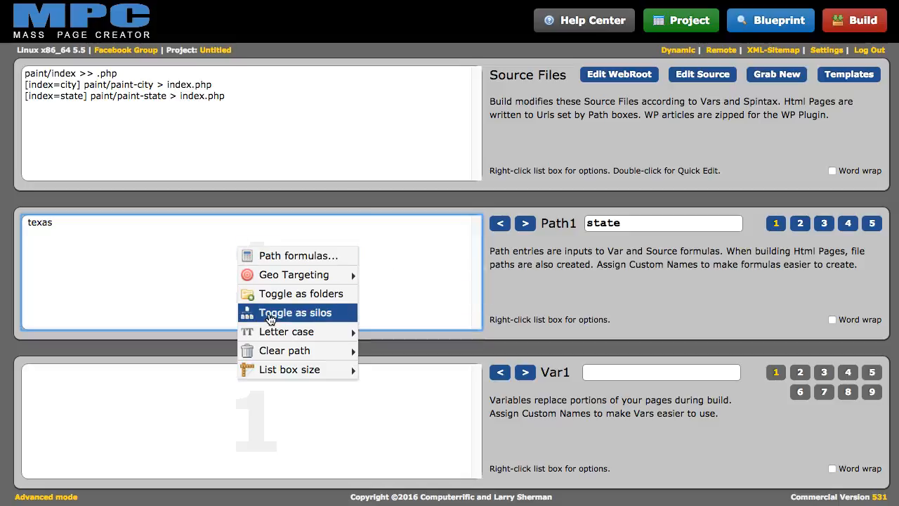
{"action": "left_click", "coordinate": [270, 318]}
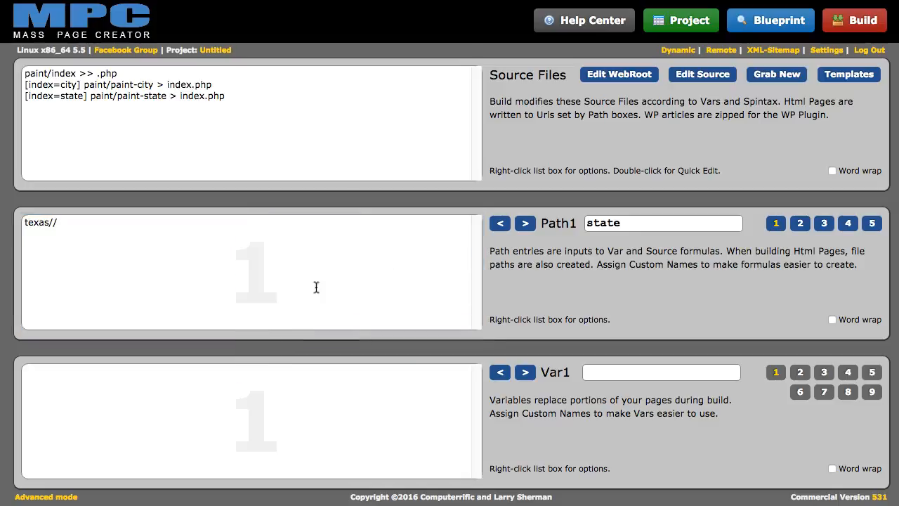
Toggle every Path3 city entry as a silo and preview the blueprint showing 60,016 paths
{"action": "left_click", "coordinate": [525, 224]}
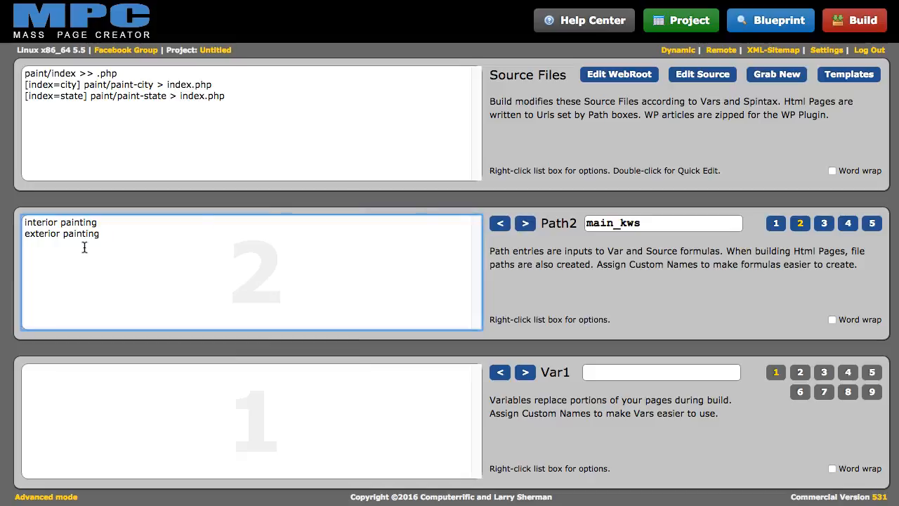
{"action": "left_click", "coordinate": [526, 223]}
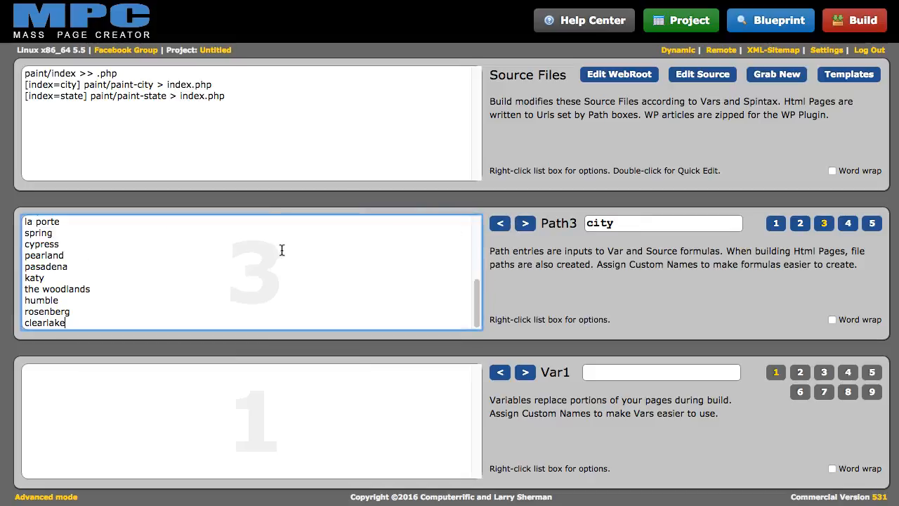
{"action": "right_click", "coordinate": [185, 251]}
{"action": "mouse_move", "coordinate": [233, 282]}
{"action": "left_click", "coordinate": [231, 318]}
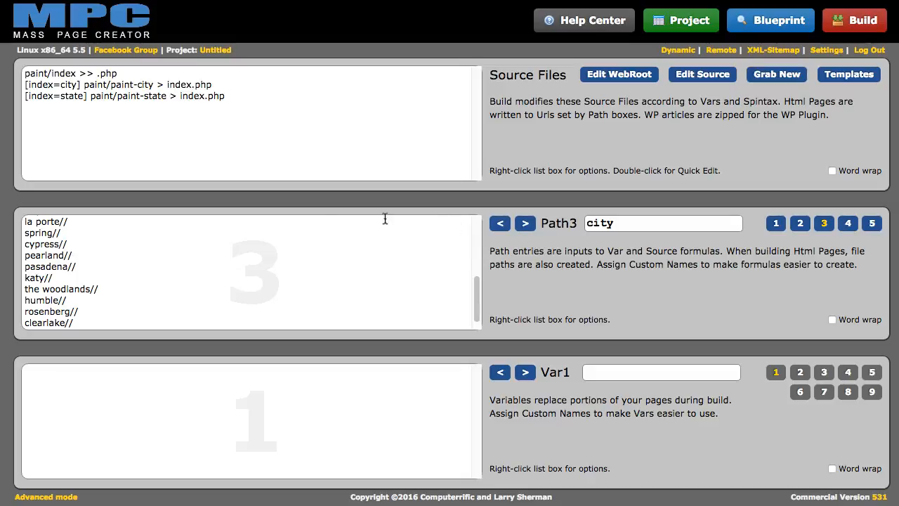
{"action": "left_click", "coordinate": [737, 28]}
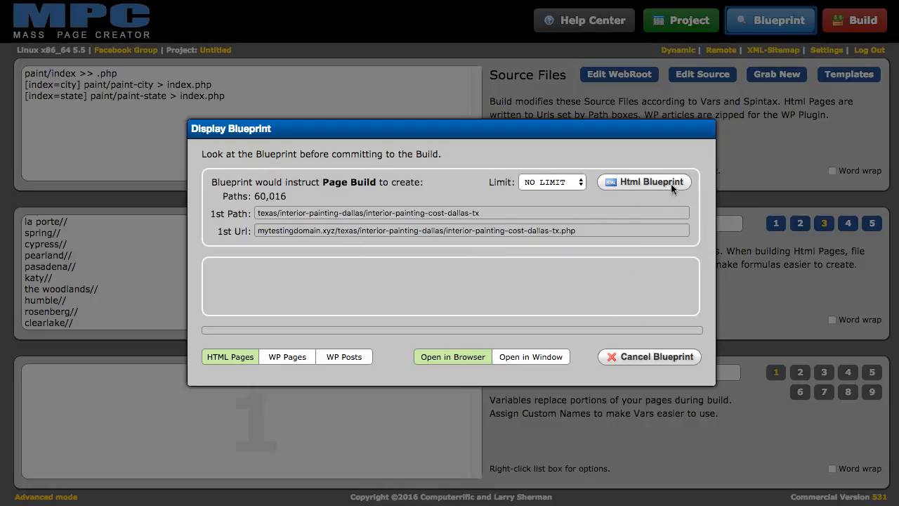
Generate the 1000-page HTML blueprint, review the siloed URLs including index.php pages, and close it
{"action": "left_click", "coordinate": [531, 218]}
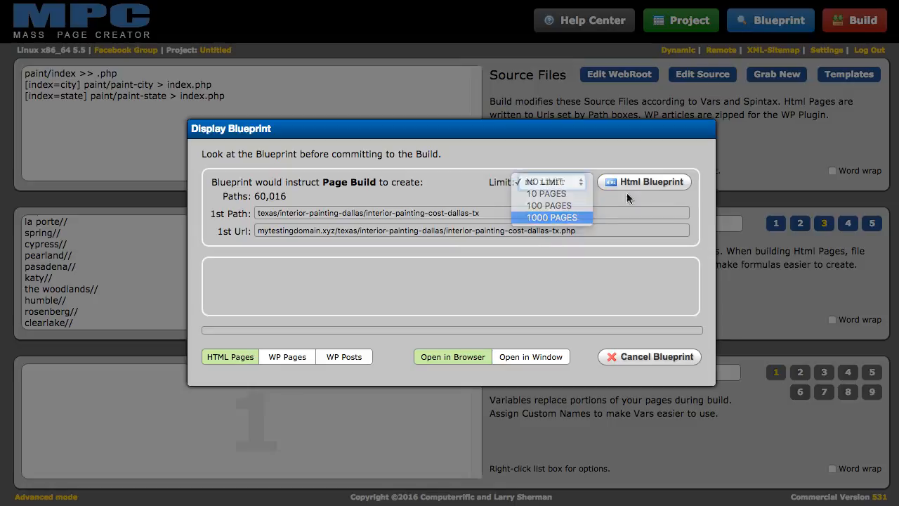
{"action": "left_click", "coordinate": [635, 184]}
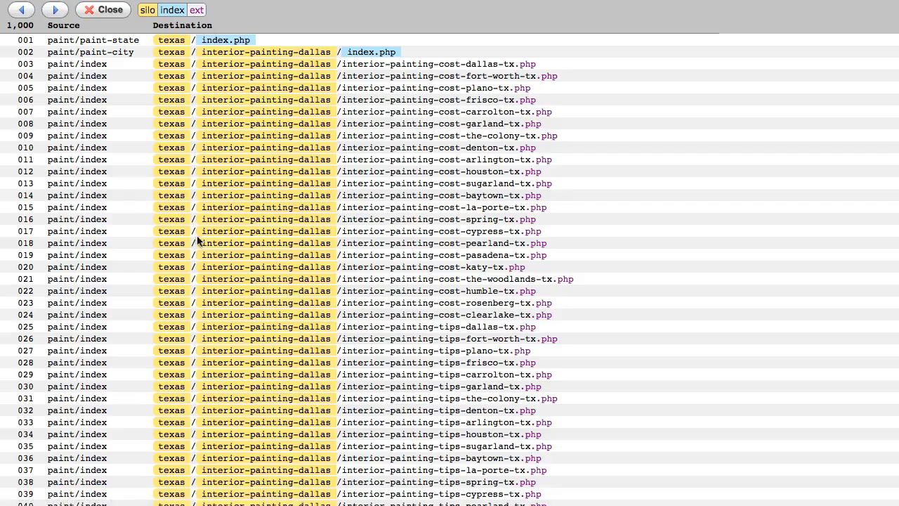
{"action": "left_click", "coordinate": [211, 233]}
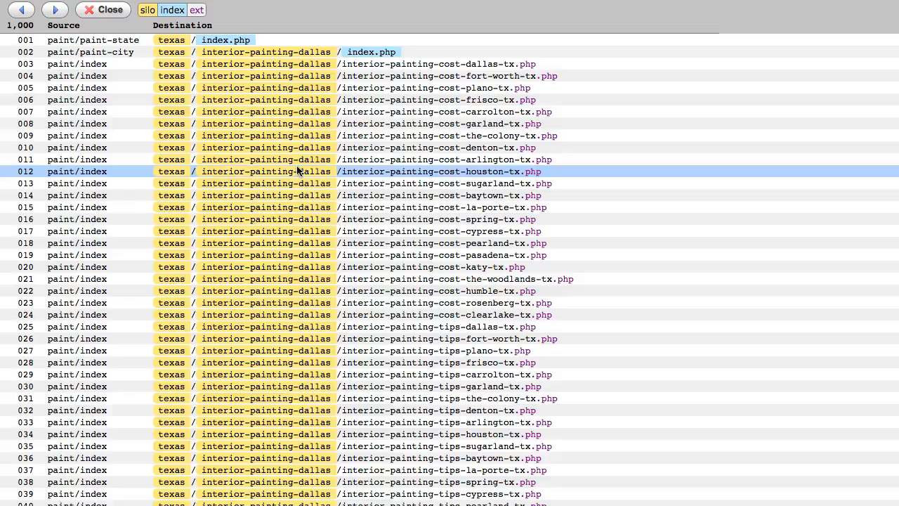
{"action": "left_click", "coordinate": [107, 10]}
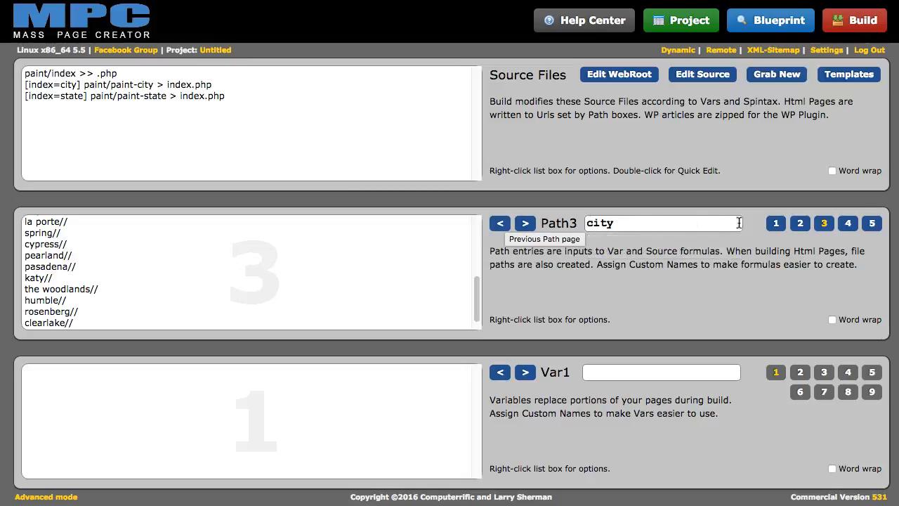
Open the Path Formula Creator for city2stab and set the range to all 22 lines
{"action": "left_click", "coordinate": [871, 223]}
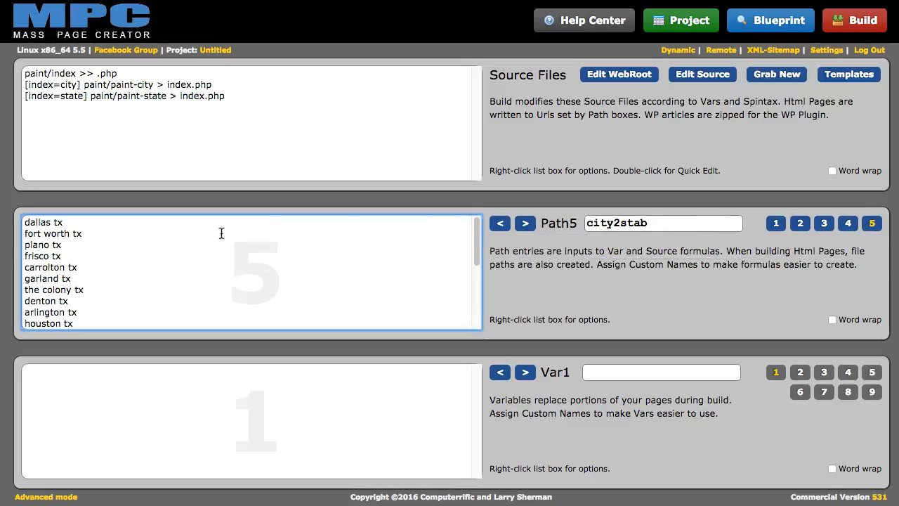
{"action": "right_click", "coordinate": [173, 232]}
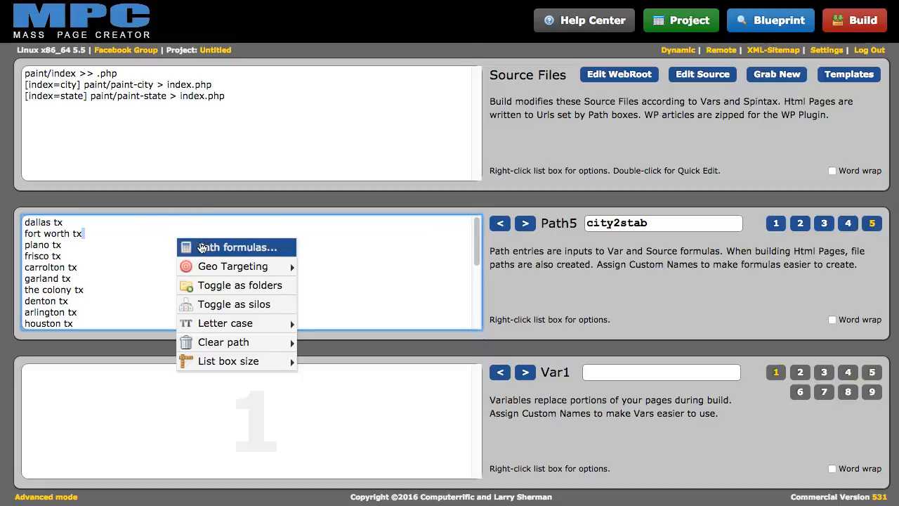
{"action": "left_click", "coordinate": [202, 247]}
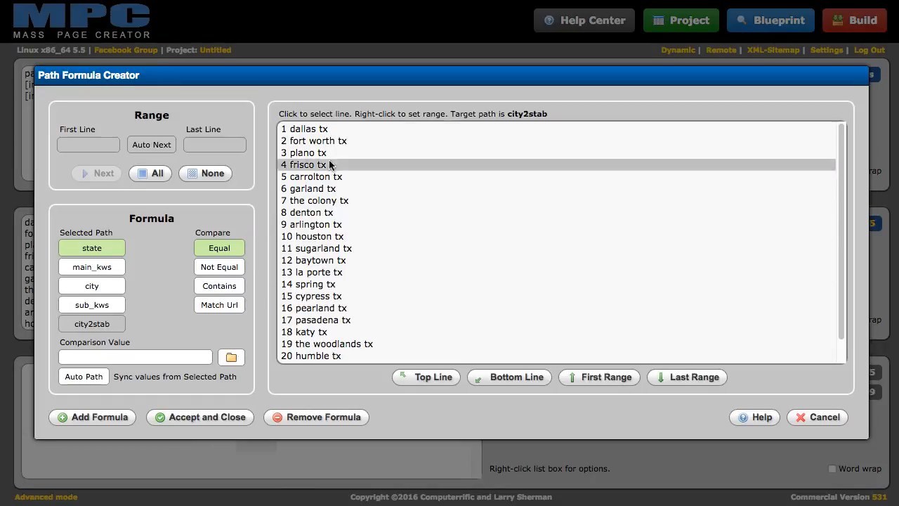
{"action": "left_click", "coordinate": [307, 132]}
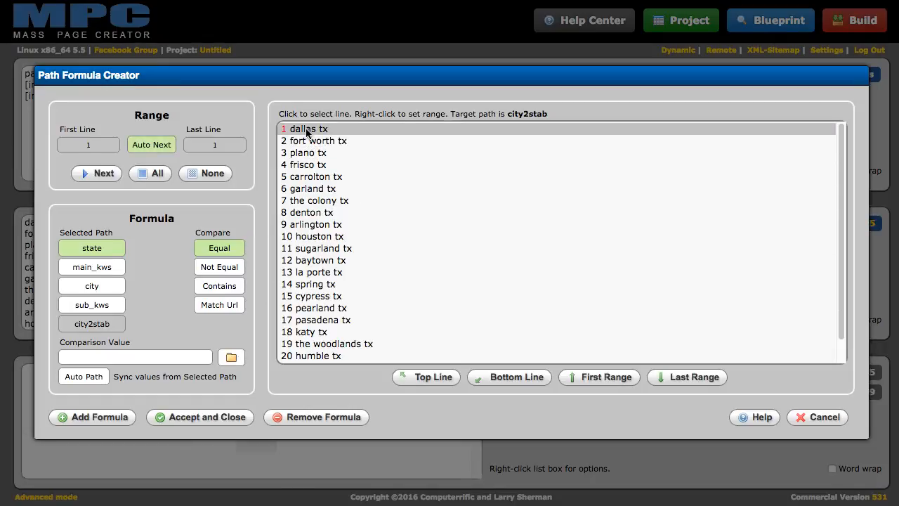
{"action": "scroll", "coordinate": [323, 211], "scroll_direction": "down", "scroll_amount": 1}
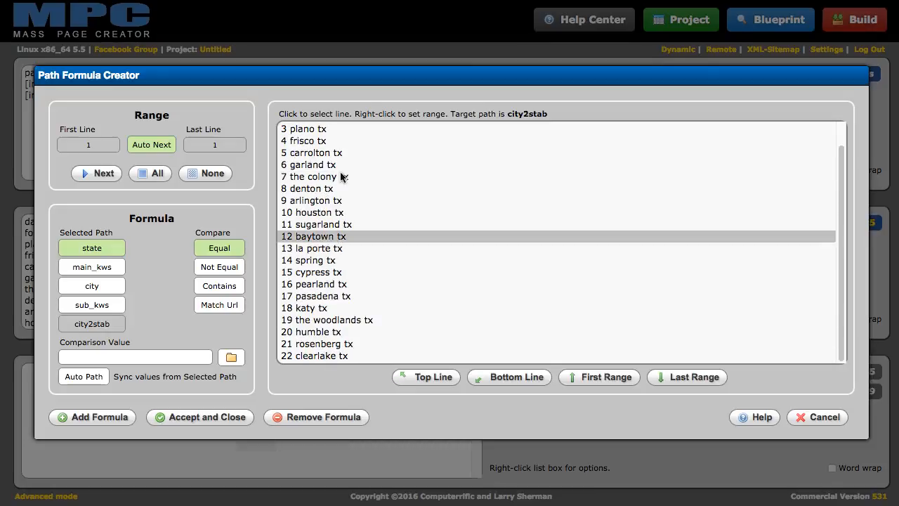
{"action": "scroll", "coordinate": [298, 143], "scroll_direction": "up", "scroll_amount": 1}
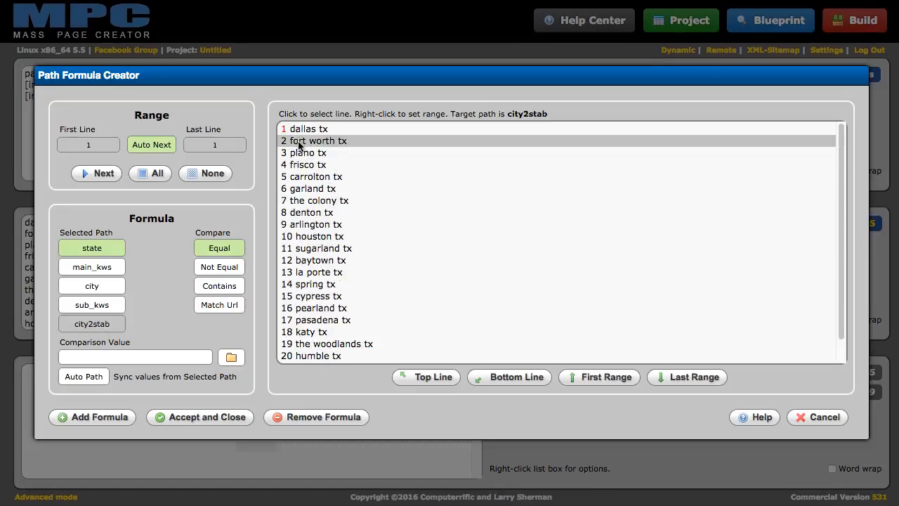
{"action": "left_click", "coordinate": [146, 170]}
{"action": "scroll", "coordinate": [356, 269], "scroll_direction": "down", "scroll_amount": 1}
{"action": "scroll", "coordinate": [305, 277], "scroll_direction": "up", "scroll_amount": 1}
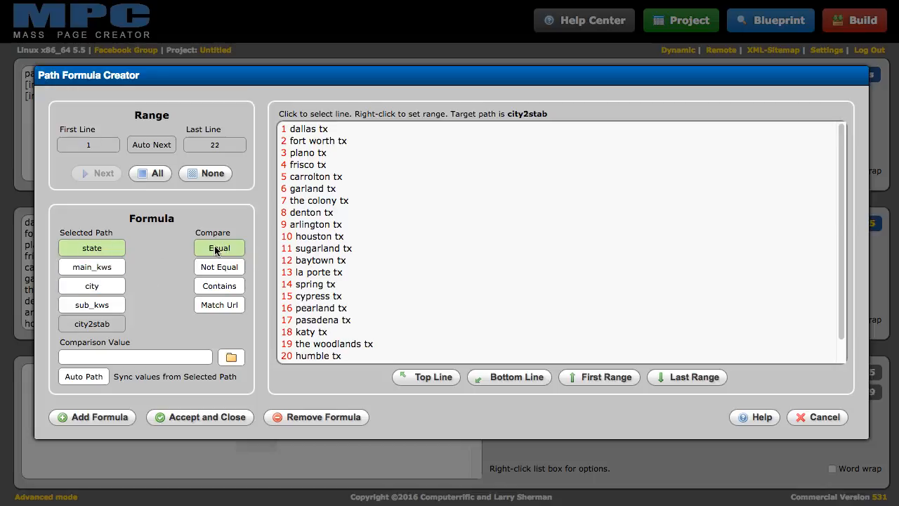
Add a city Equal formula with Auto Path to every line, accept, and preview the 2,728-path blueprint
{"action": "left_click", "coordinate": [86, 289]}
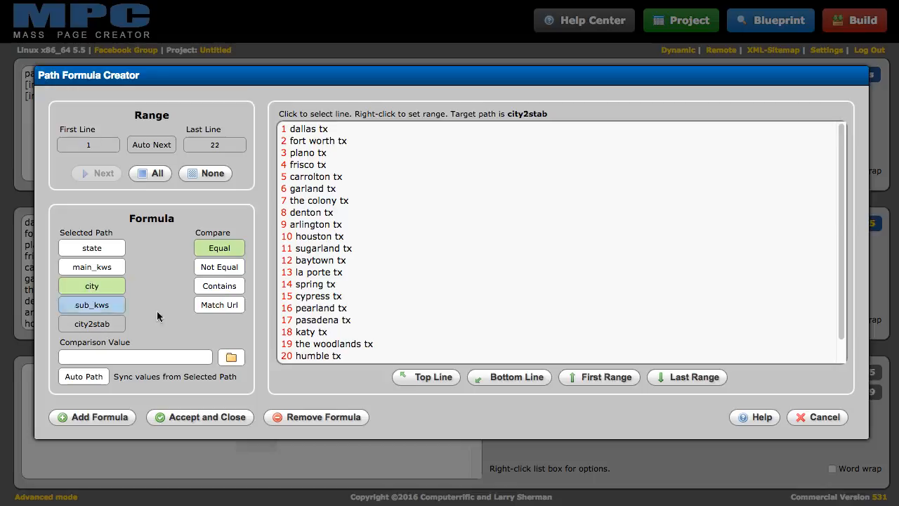
{"action": "left_click", "coordinate": [230, 358]}
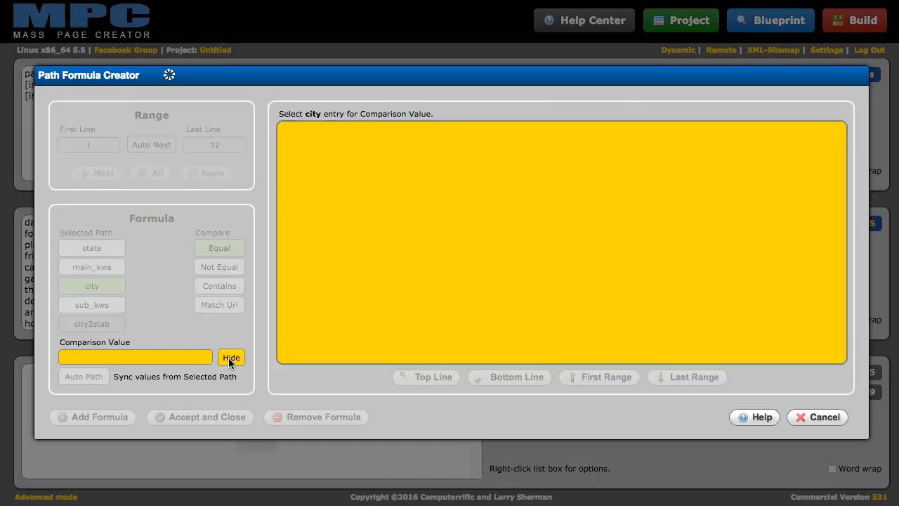
{"action": "left_click", "coordinate": [295, 129]}
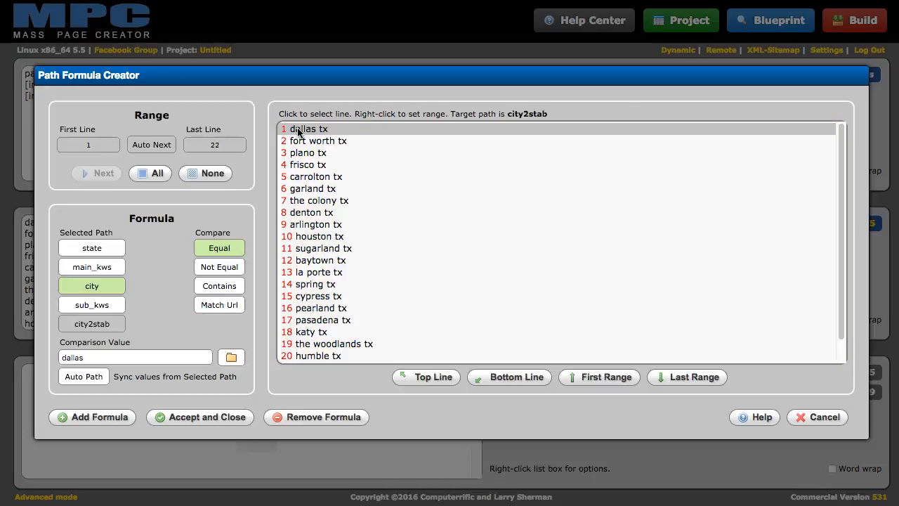
{"action": "left_click", "coordinate": [76, 380]}
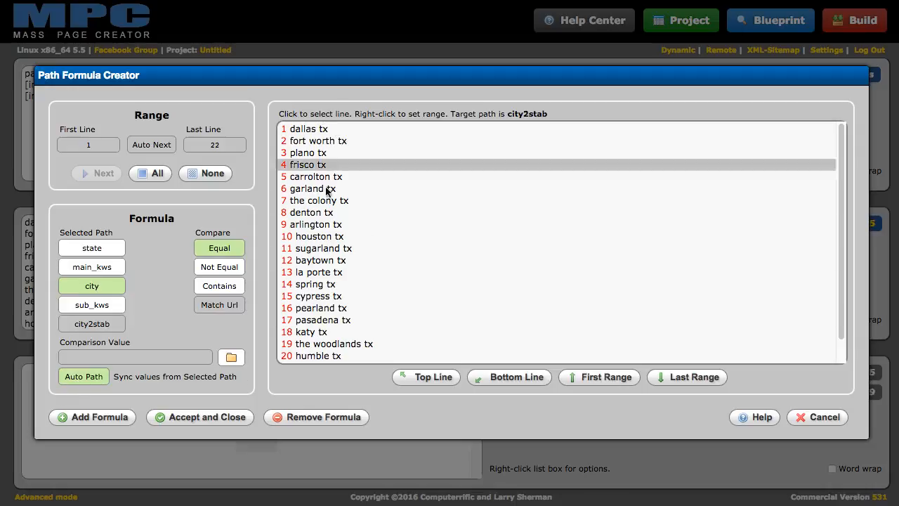
{"action": "scroll", "coordinate": [316, 295], "scroll_direction": "down", "scroll_amount": 1}
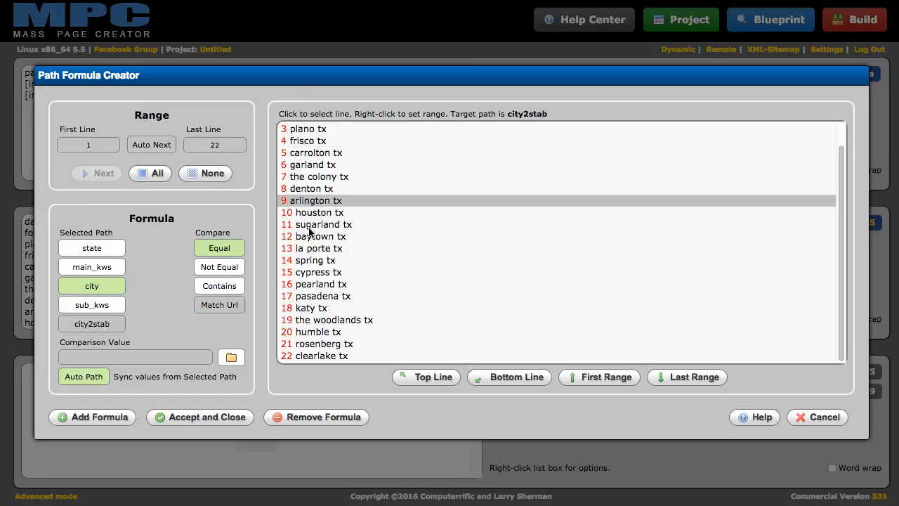
{"action": "left_click", "coordinate": [70, 416]}
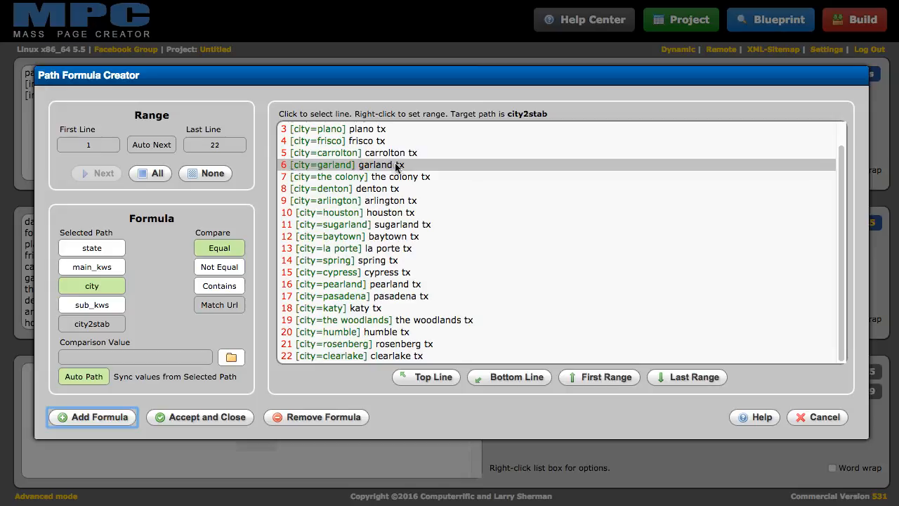
{"action": "left_click", "coordinate": [198, 419]}
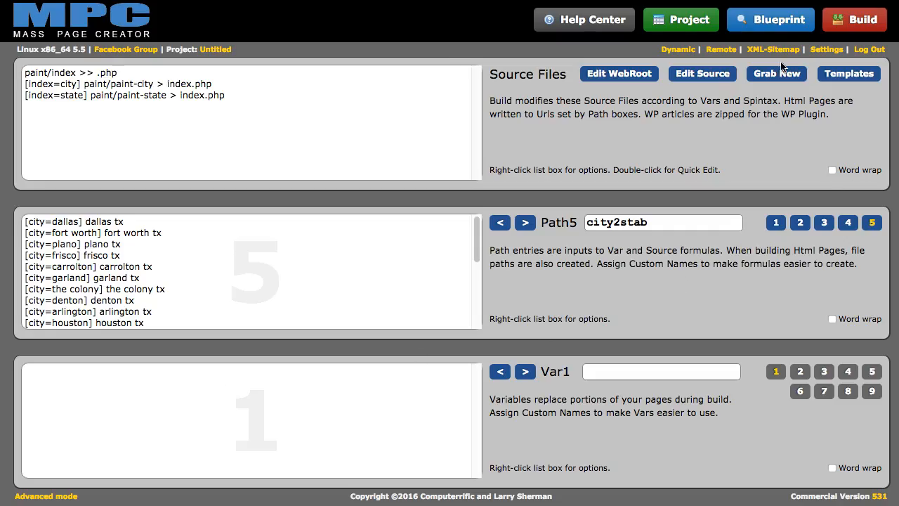
{"action": "left_click", "coordinate": [769, 19]}
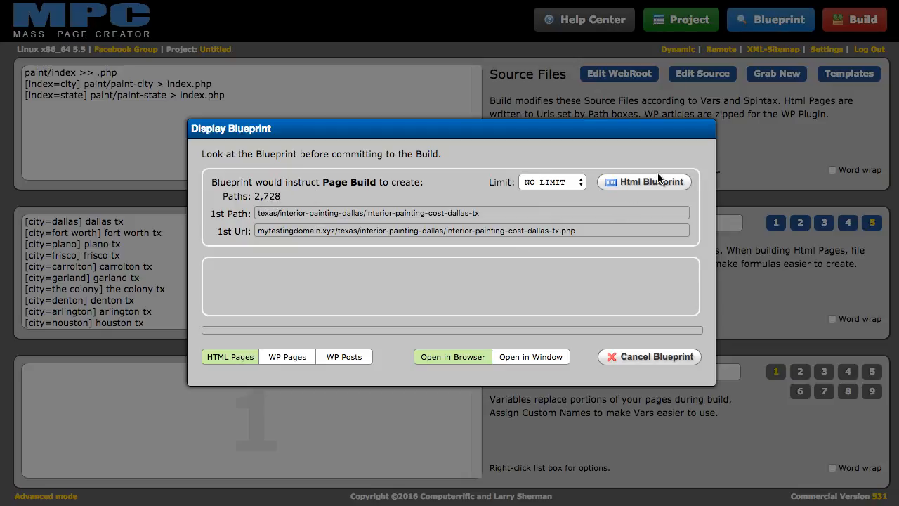
{"action": "left_click", "coordinate": [637, 182]}
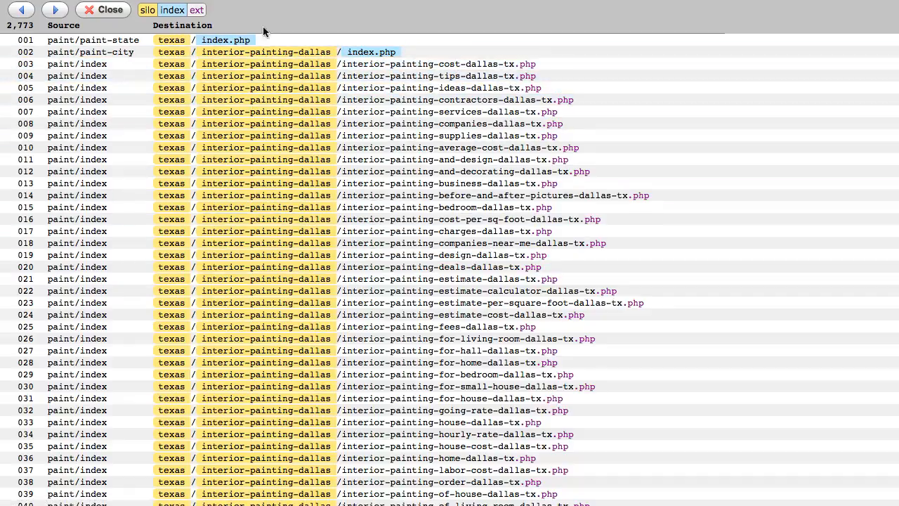
{"action": "scroll", "coordinate": [92, 86], "scroll_direction": "down", "scroll_amount": 20}
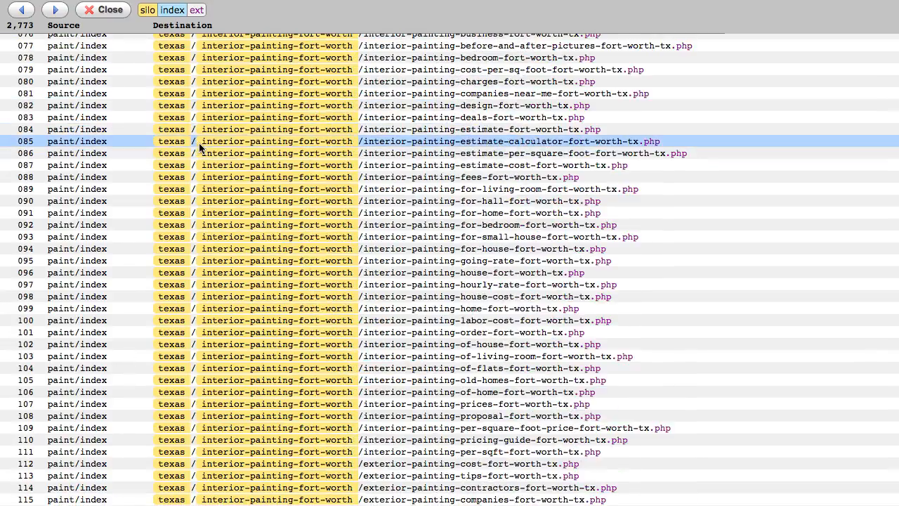
{"action": "scroll", "coordinate": [200, 146], "scroll_direction": "down", "scroll_amount": 20}
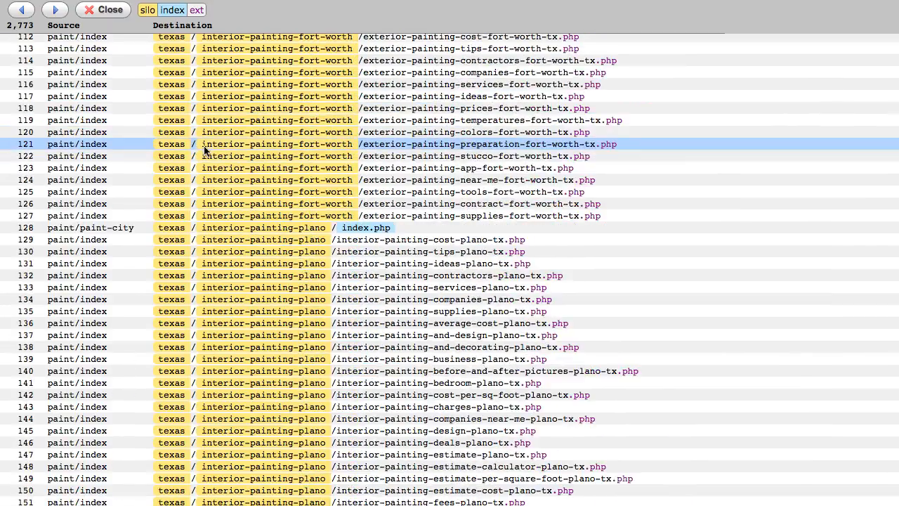
{"action": "left_click", "coordinate": [19, 16]}
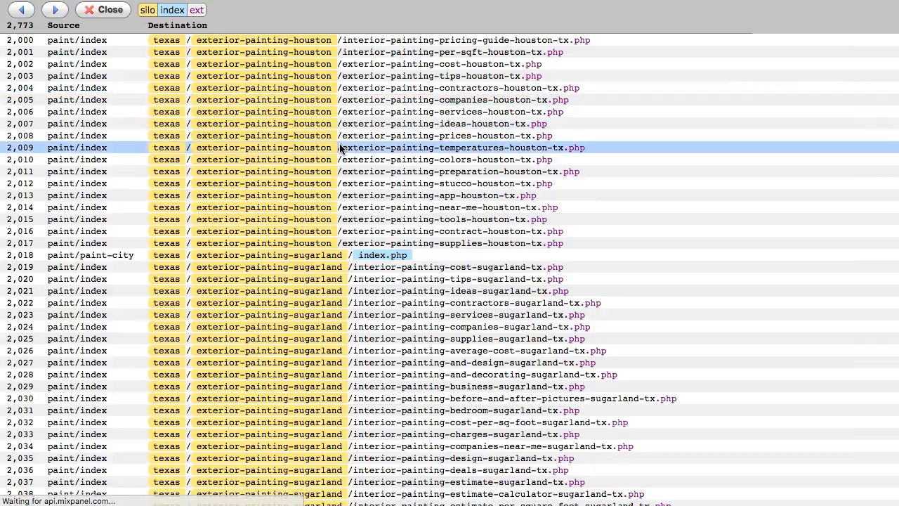
{"action": "scroll", "coordinate": [463, 140], "scroll_direction": "down", "scroll_amount": 20}
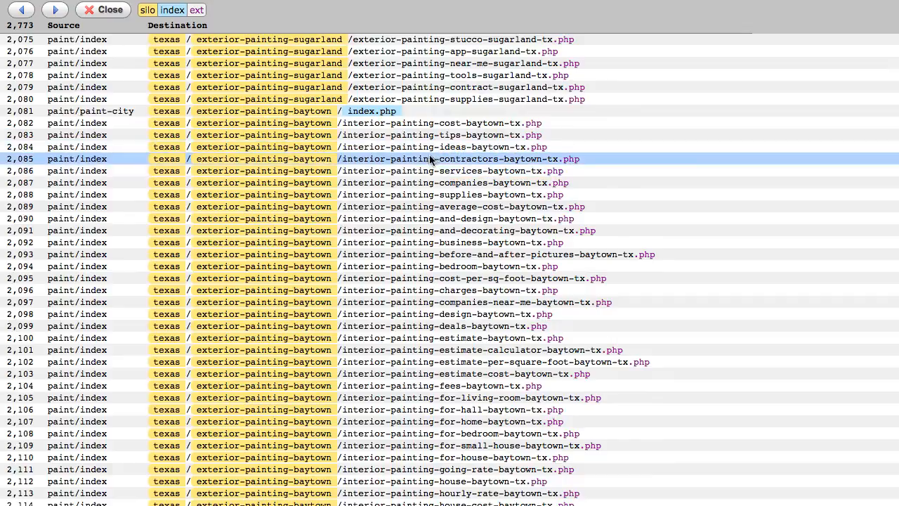
{"action": "scroll", "coordinate": [429, 158], "scroll_direction": "down", "scroll_amount": 1}
{"action": "scroll", "coordinate": [427, 165], "scroll_direction": "up", "scroll_amount": 6}
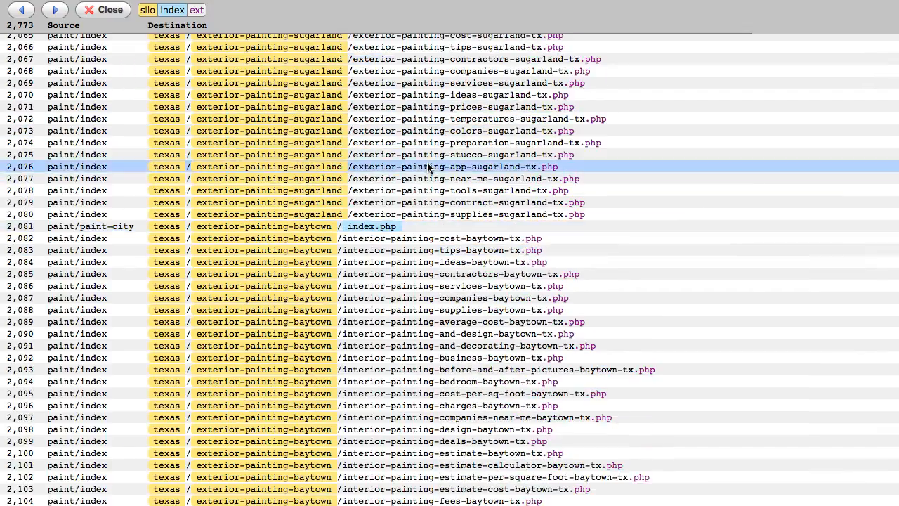
{"action": "scroll", "coordinate": [428, 166], "scroll_direction": "up", "scroll_amount": 20}
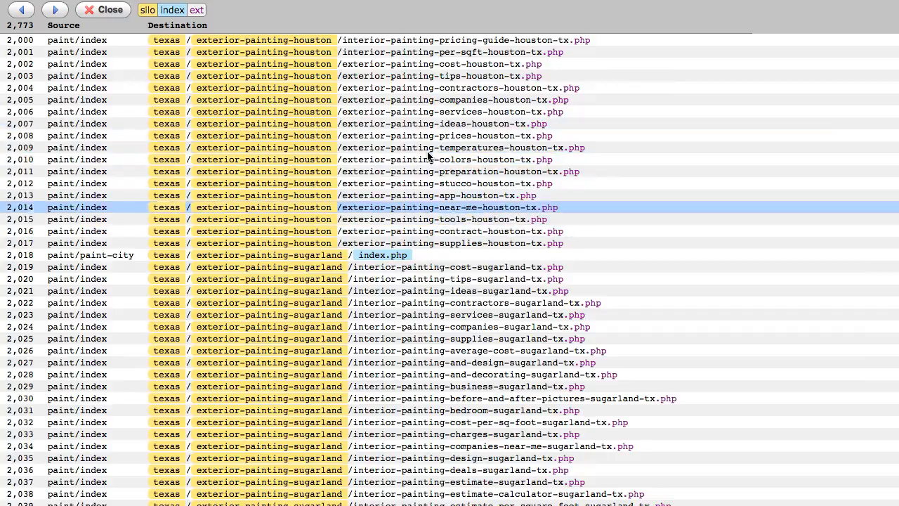
{"action": "scroll", "coordinate": [427, 156], "scroll_direction": "down", "scroll_amount": 5}
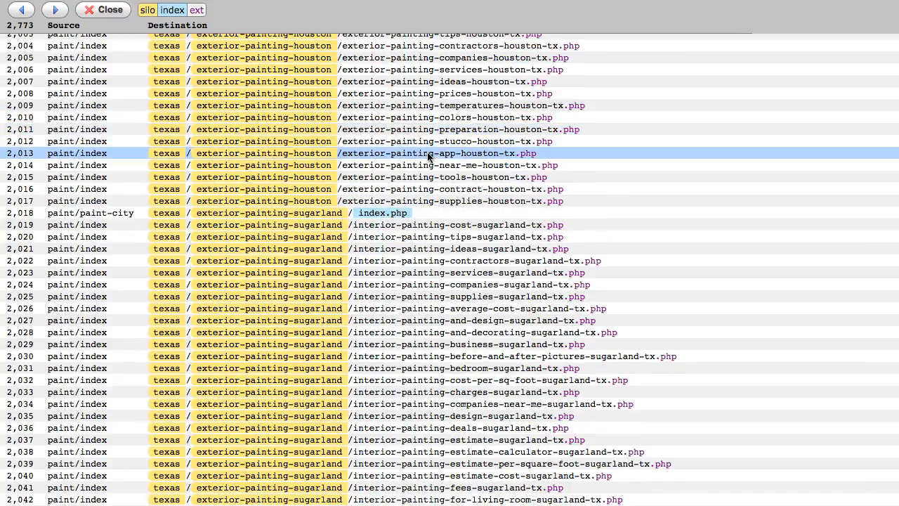
{"action": "scroll", "coordinate": [428, 156], "scroll_direction": "down", "scroll_amount": 12}
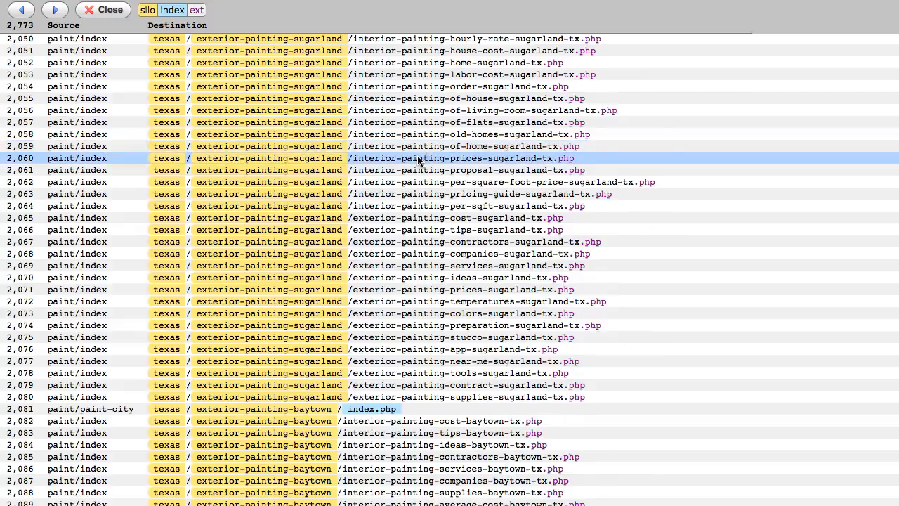
{"action": "scroll", "coordinate": [417, 157], "scroll_direction": "down", "scroll_amount": 20}
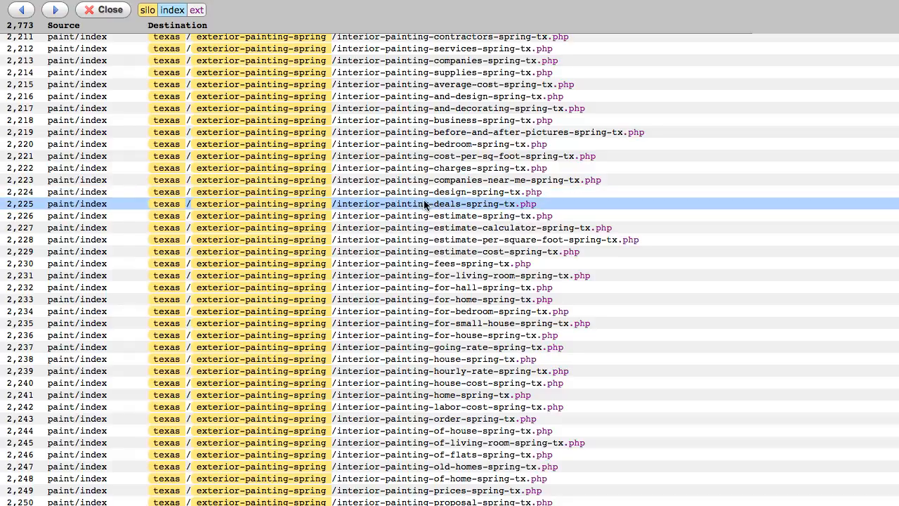
{"action": "scroll", "coordinate": [418, 203], "scroll_direction": "up", "scroll_amount": 10}
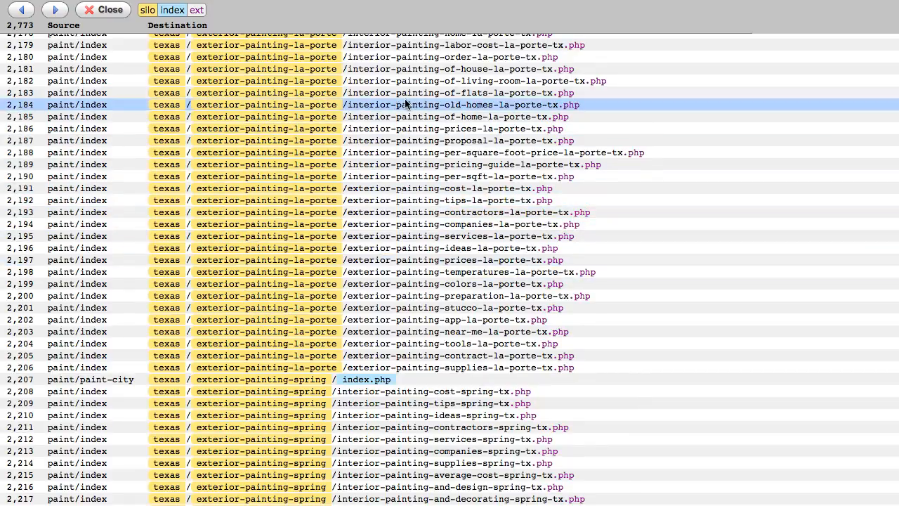
Close the blueprint list and go to the Path4 sub_kws keyword list
{"action": "left_click", "coordinate": [102, 11]}
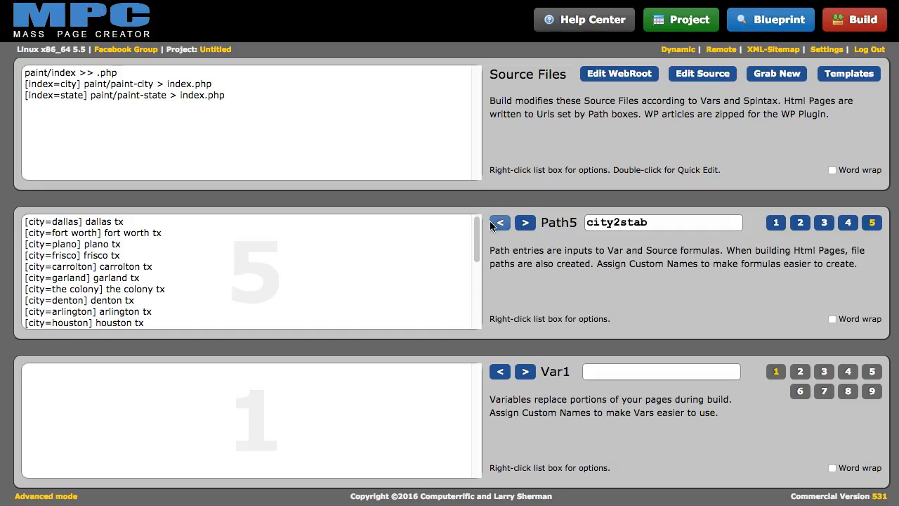
{"action": "left_click", "coordinate": [824, 223]}
{"action": "left_click", "coordinate": [848, 223]}
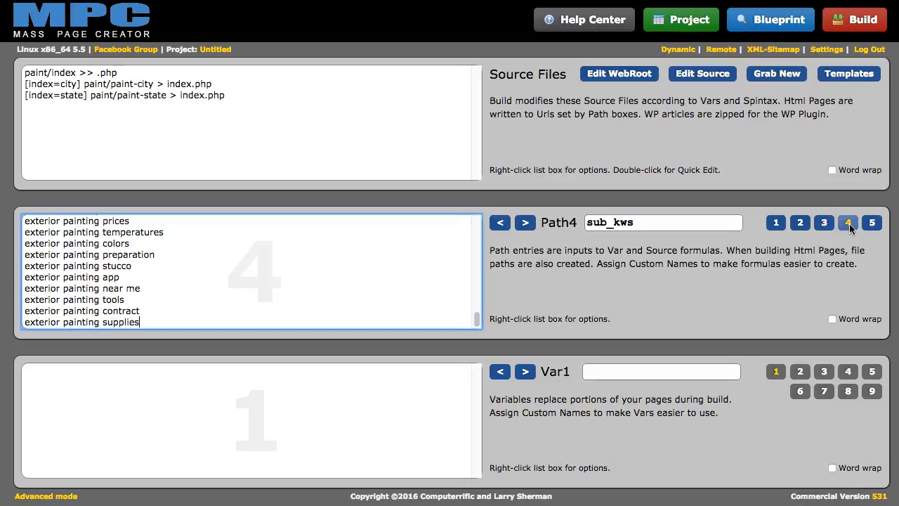
{"action": "scroll", "coordinate": [145, 311], "scroll_direction": "up", "scroll_amount": 15}
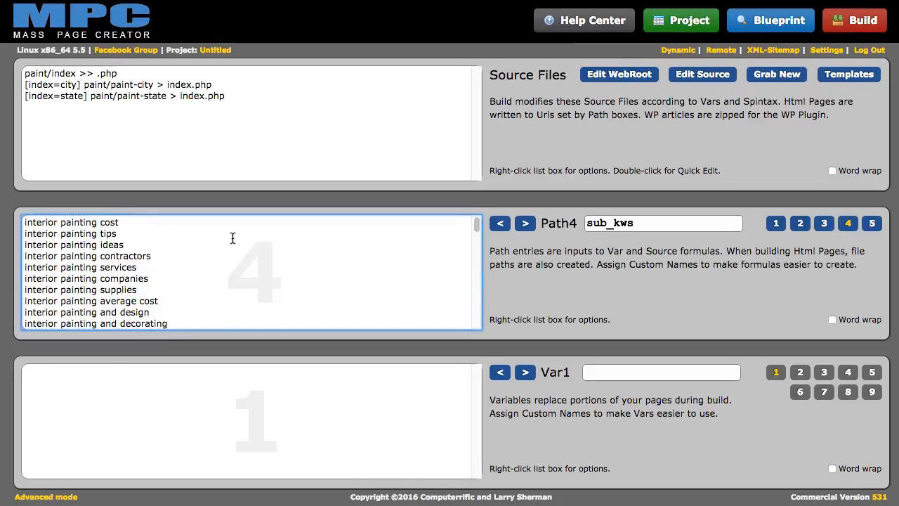
{"action": "right_click", "coordinate": [233, 237]}
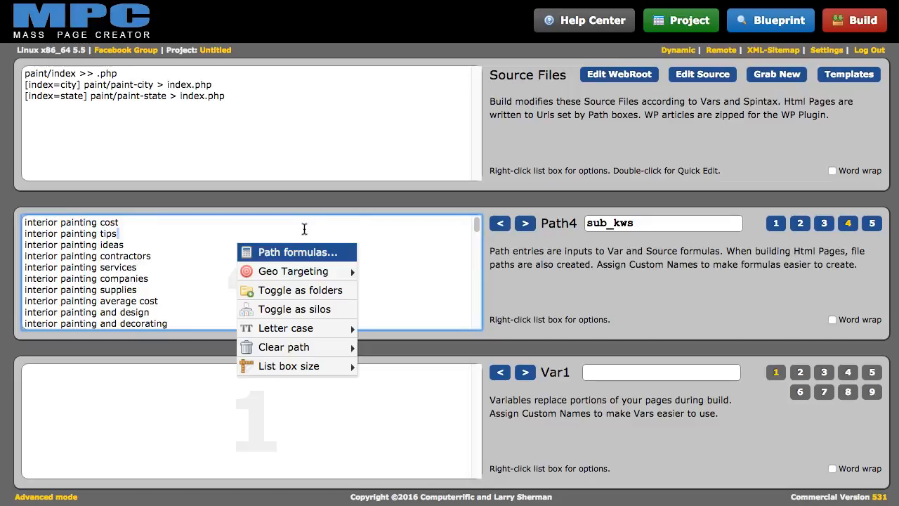
{"action": "left_click", "coordinate": [185, 242]}
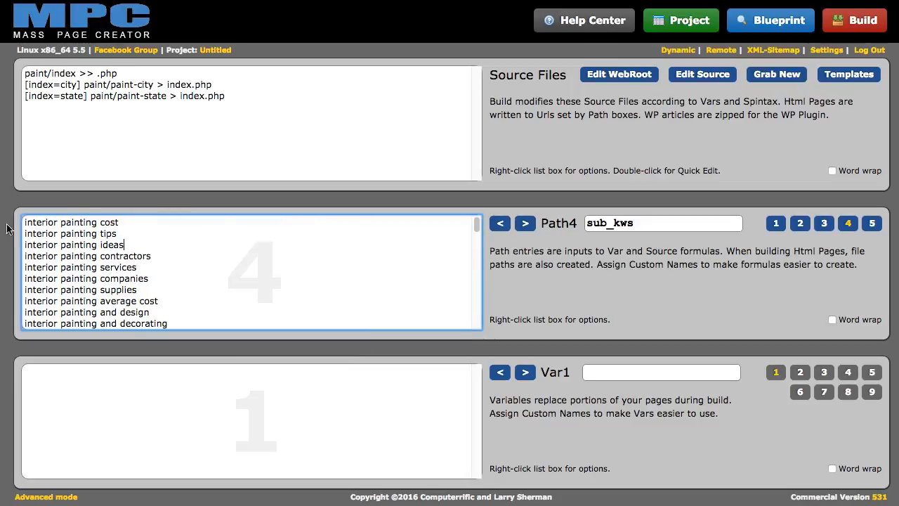
Step through the paths back to sub_kws and bring up its list options
{"action": "left_click", "coordinate": [505, 227]}
{"action": "left_click", "coordinate": [505, 226]}
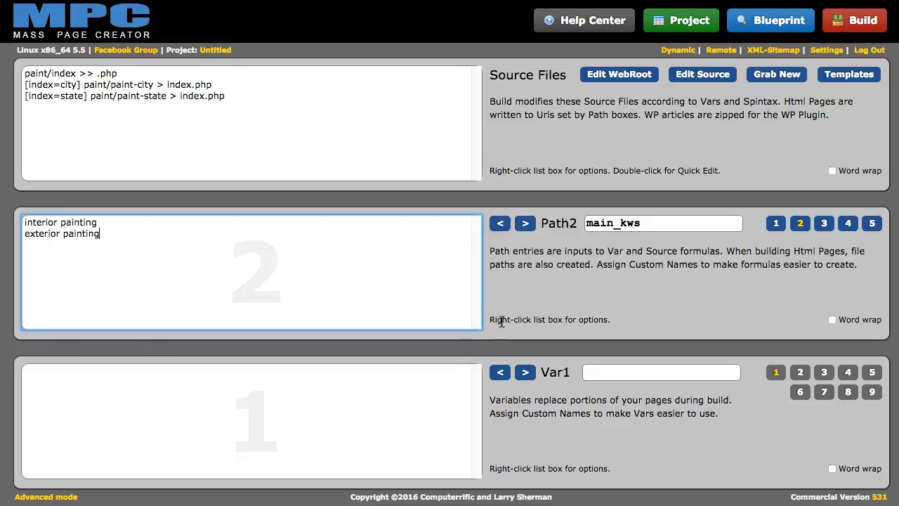
{"action": "left_click", "coordinate": [522, 224]}
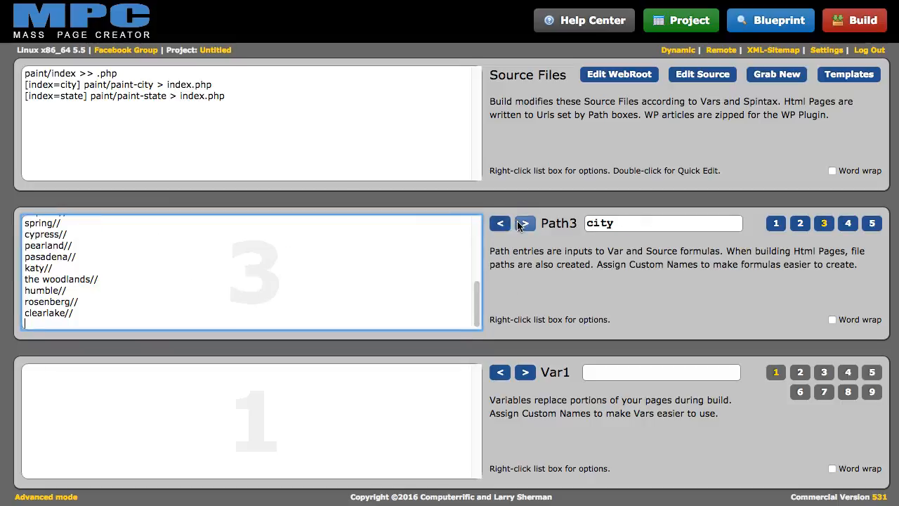
{"action": "left_click", "coordinate": [522, 224]}
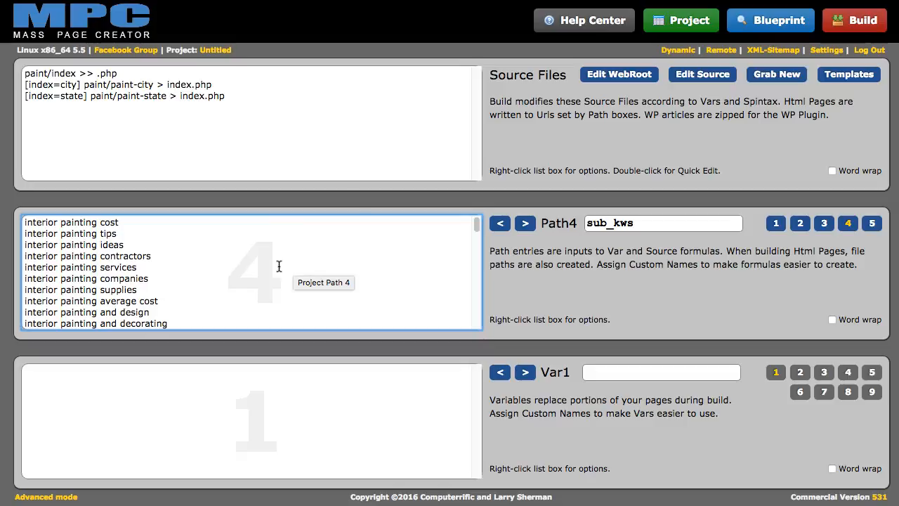
{"action": "left_click", "coordinate": [801, 223]}
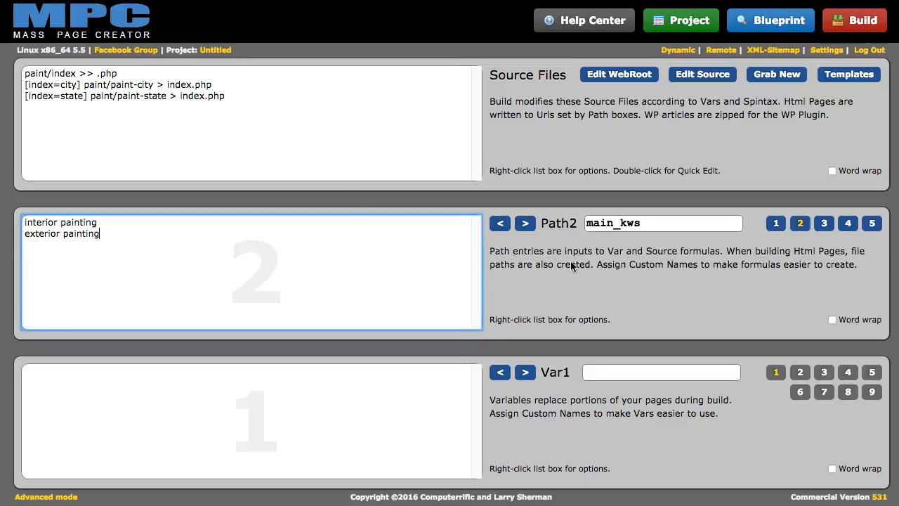
{"action": "left_click", "coordinate": [849, 225]}
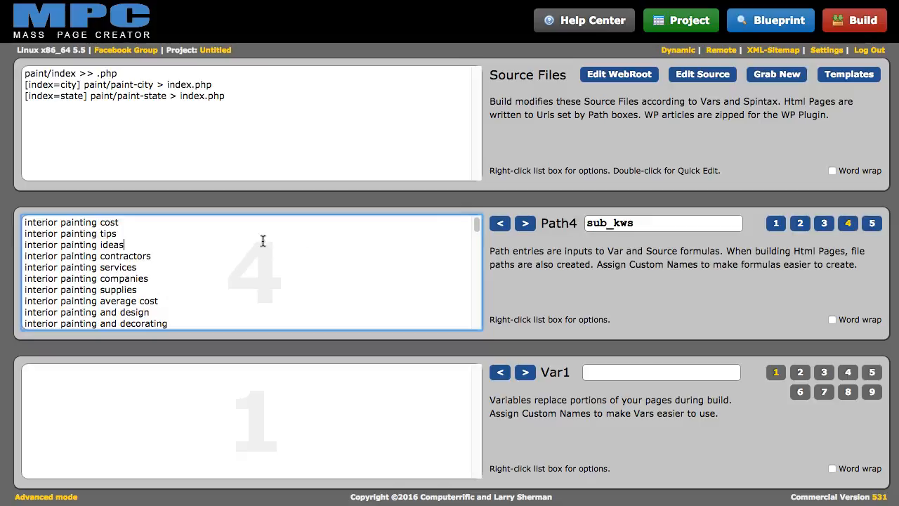
{"action": "right_click", "coordinate": [308, 242]}
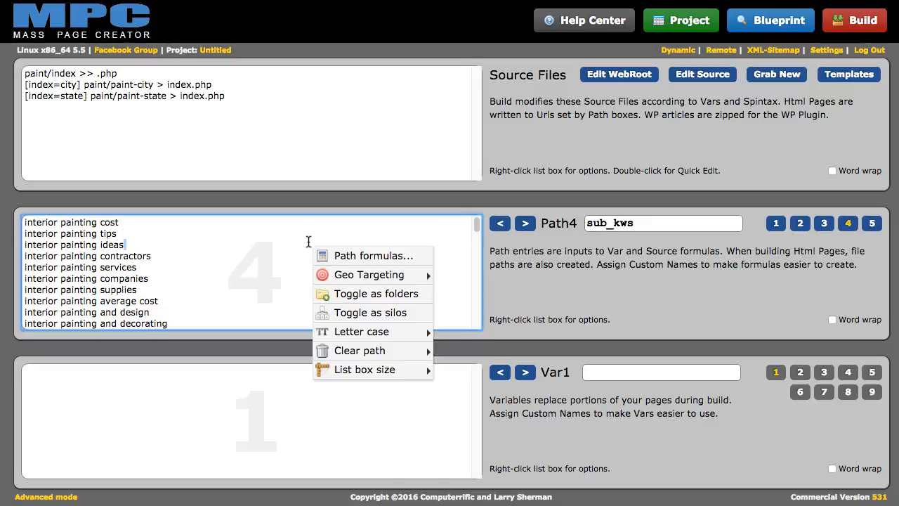
Open the Path Formula Creator for sub_kws with the range starting at line 1
{"action": "left_click", "coordinate": [347, 256]}
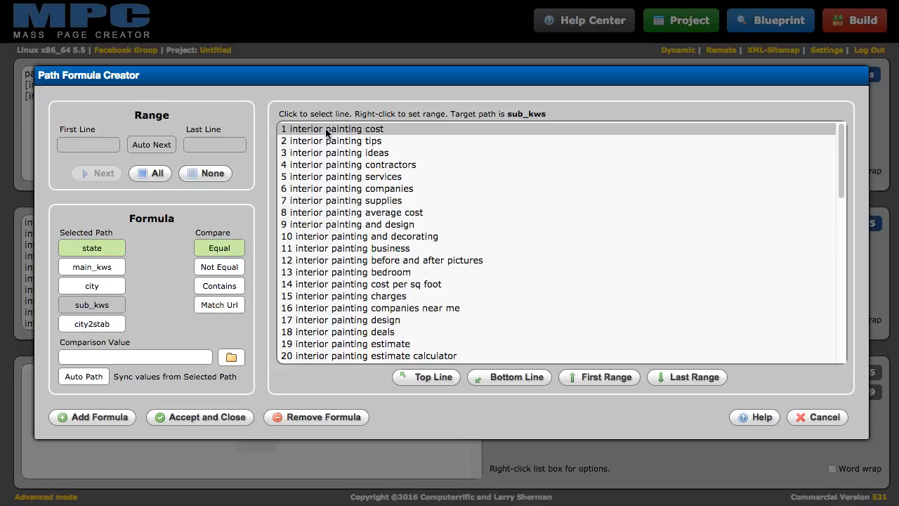
{"action": "left_click", "coordinate": [327, 129]}
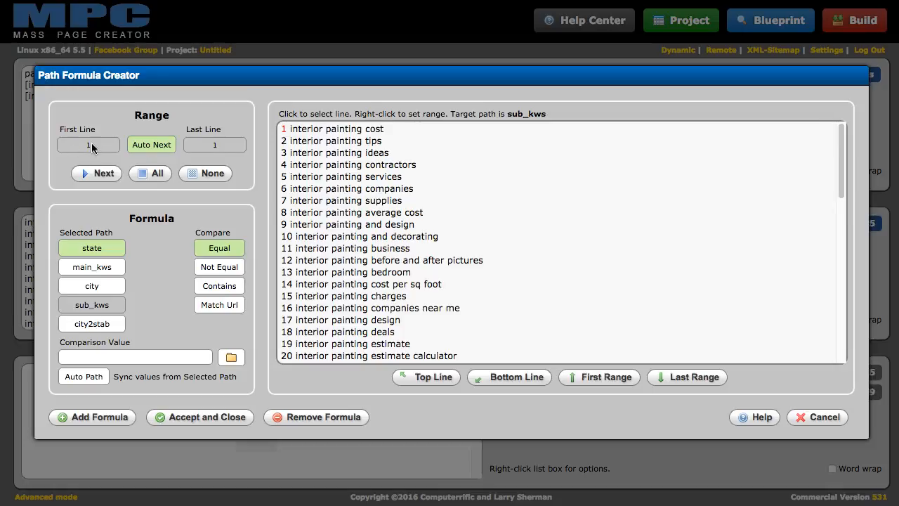
{"action": "scroll", "coordinate": [360, 188], "scroll_direction": "down", "scroll_amount": 8}
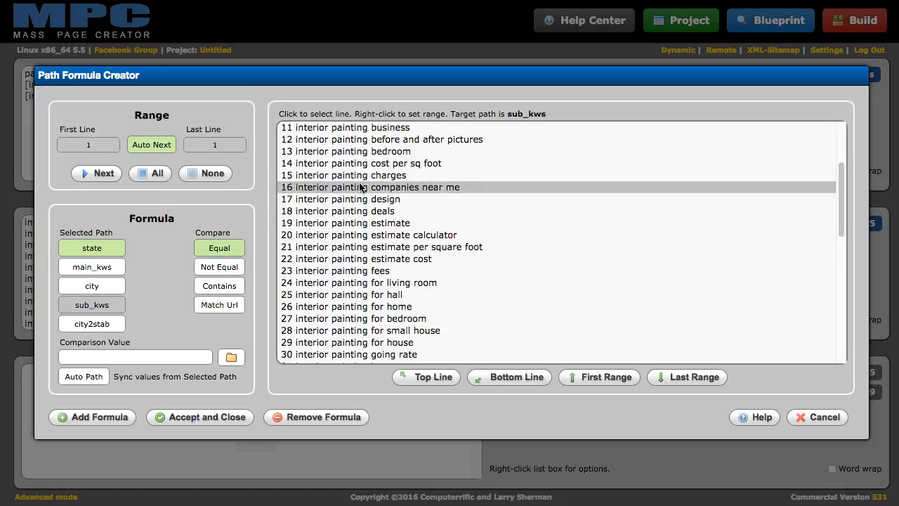
{"action": "scroll", "coordinate": [360, 188], "scroll_direction": "down", "scroll_amount": 2}
{"action": "scroll", "coordinate": [358, 192], "scroll_direction": "down", "scroll_amount": 3}
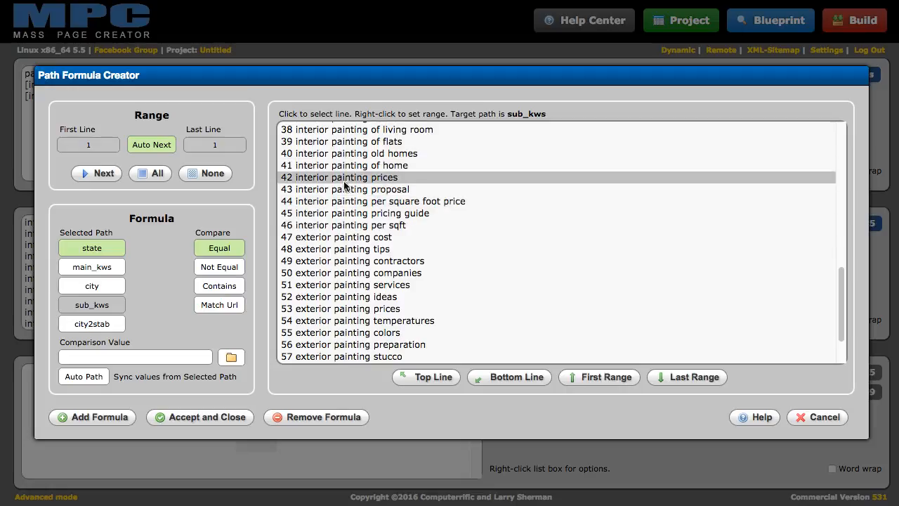
Set line 46 as the range limit and compare against main_kws, listing its values
{"action": "right_click", "coordinate": [338, 229]}
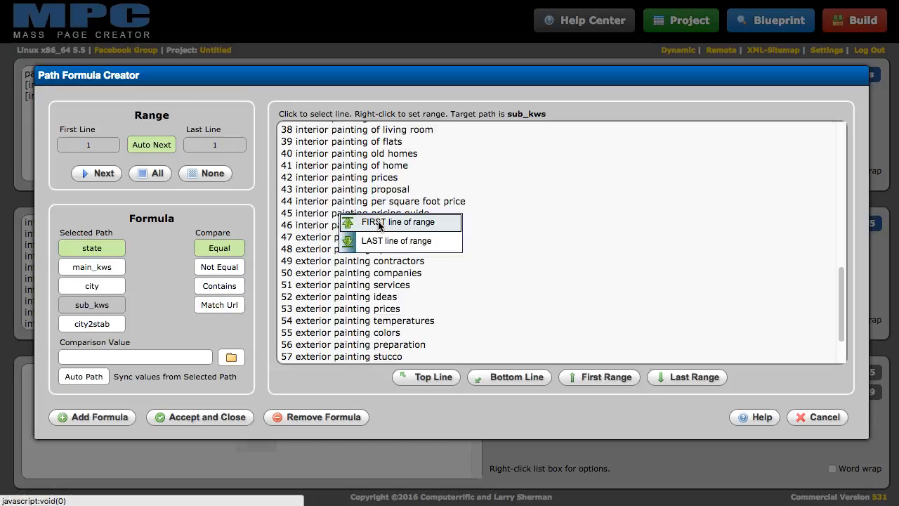
{"action": "left_click", "coordinate": [377, 223]}
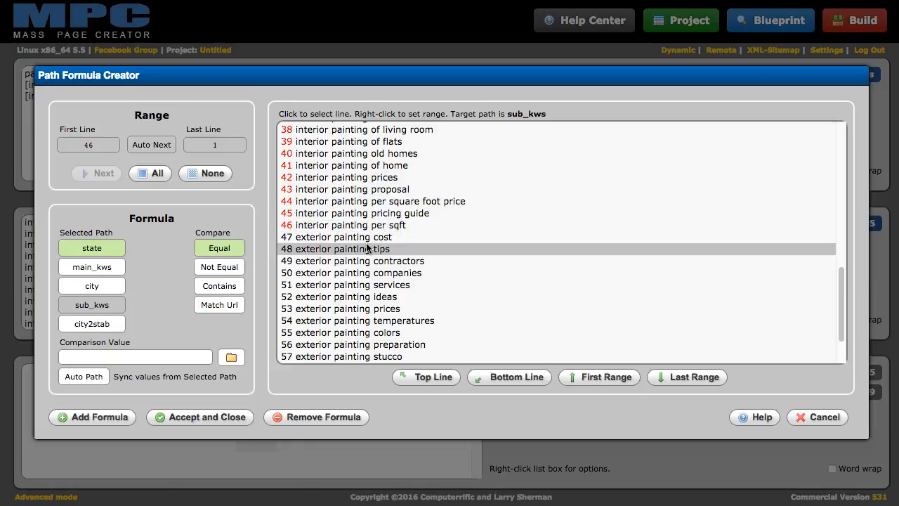
{"action": "scroll", "coordinate": [367, 247], "scroll_direction": "up", "scroll_amount": 12}
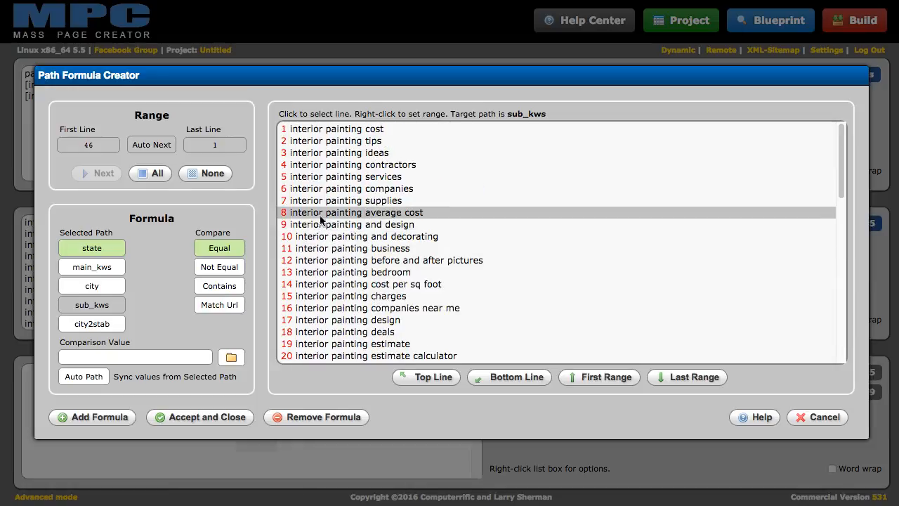
{"action": "scroll", "coordinate": [344, 154], "scroll_direction": "down", "scroll_amount": 14}
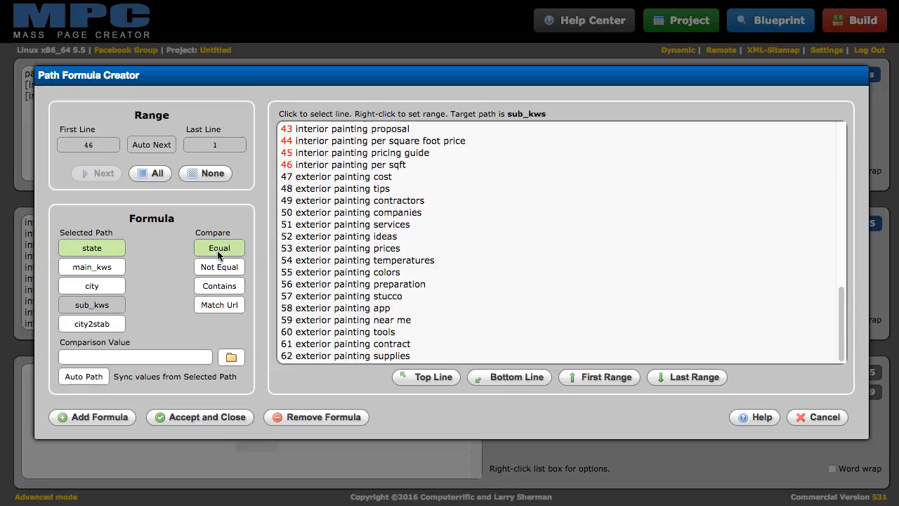
{"action": "left_click", "coordinate": [82, 274]}
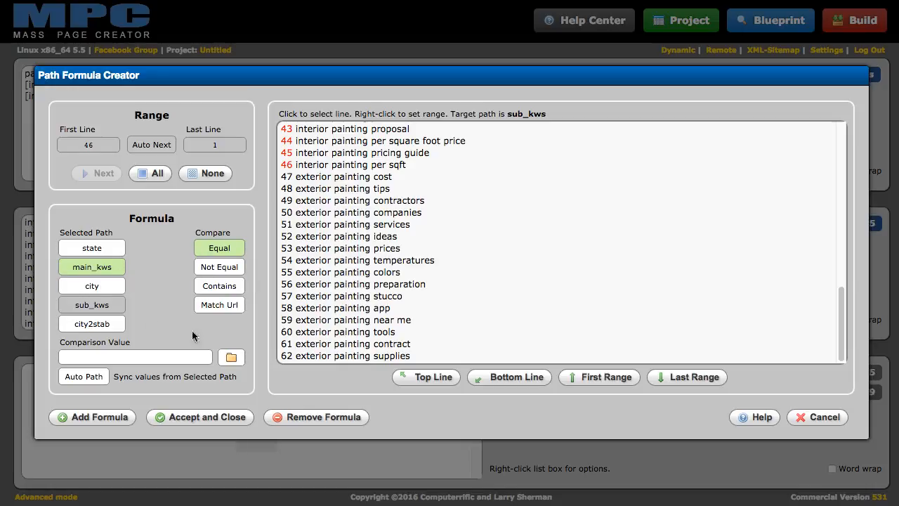
{"action": "left_click", "coordinate": [231, 358]}
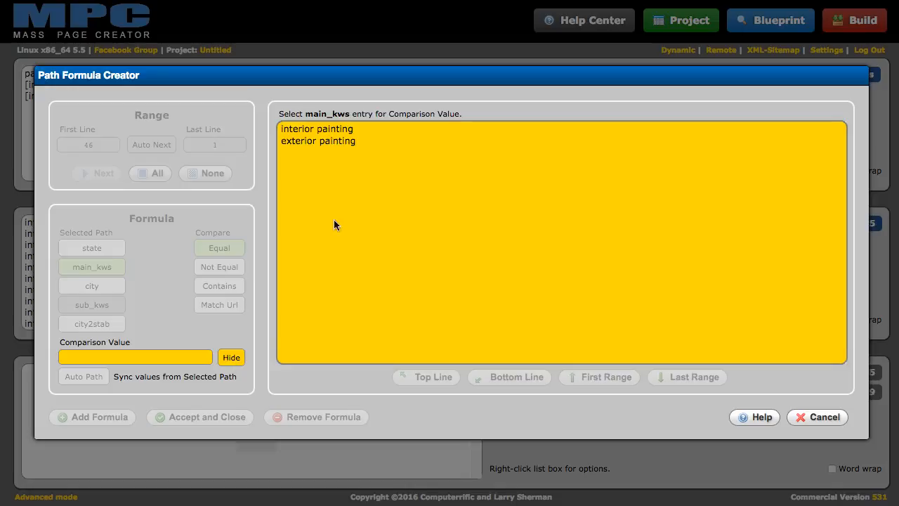
Choose 'interior painting' as the comparison value and add the formula to sub_kws lines 1–46
{"action": "left_click", "coordinate": [311, 135]}
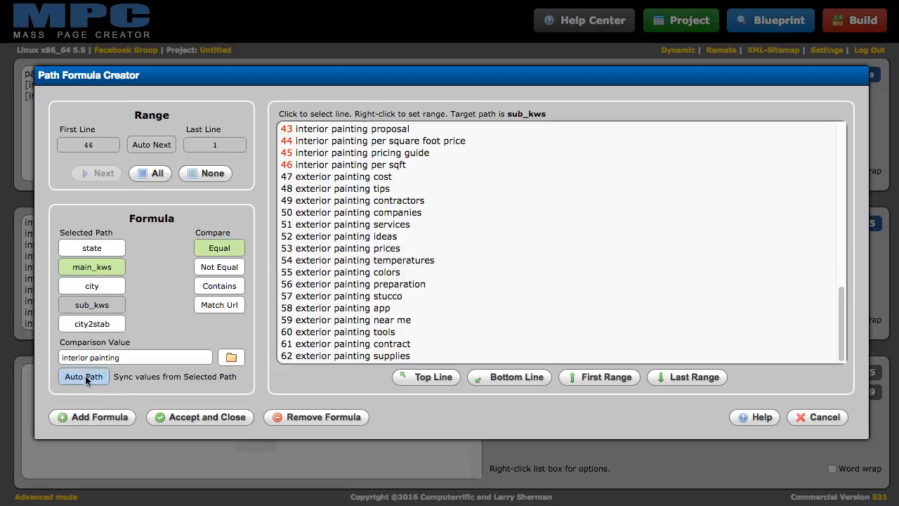
{"action": "left_click", "coordinate": [230, 358]}
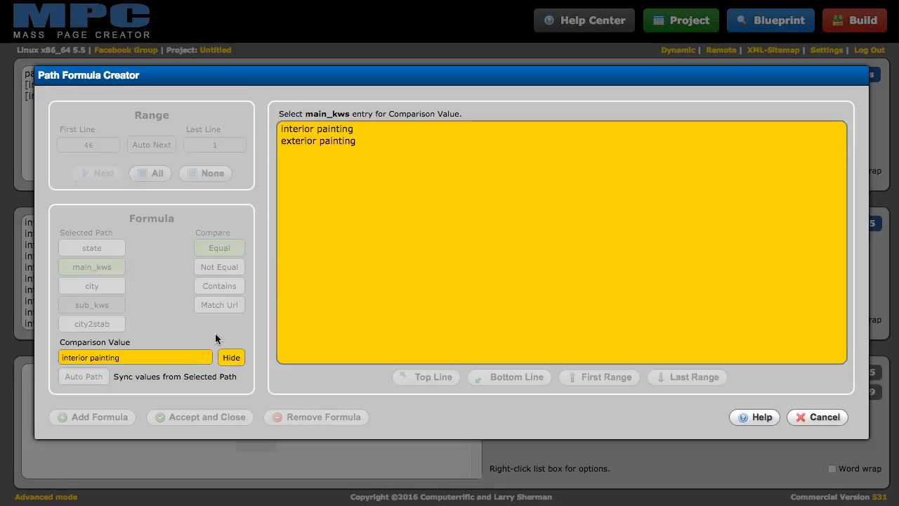
{"action": "left_click", "coordinate": [228, 361]}
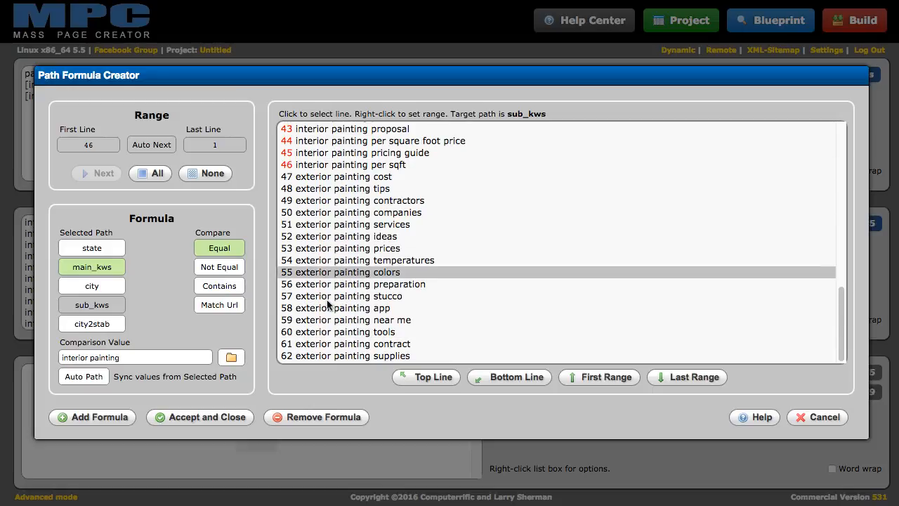
{"action": "left_click", "coordinate": [109, 418]}
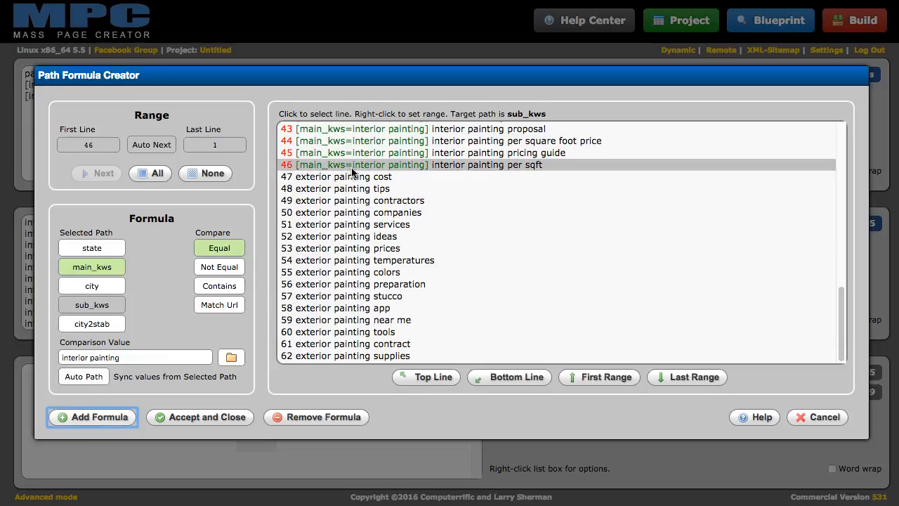
Tag lines 47–62 with main_kws = exterior painting, save the formulas, and check the 1,364-path blueprint
{"action": "scroll", "coordinate": [353, 171], "scroll_direction": "up", "scroll_amount": 1}
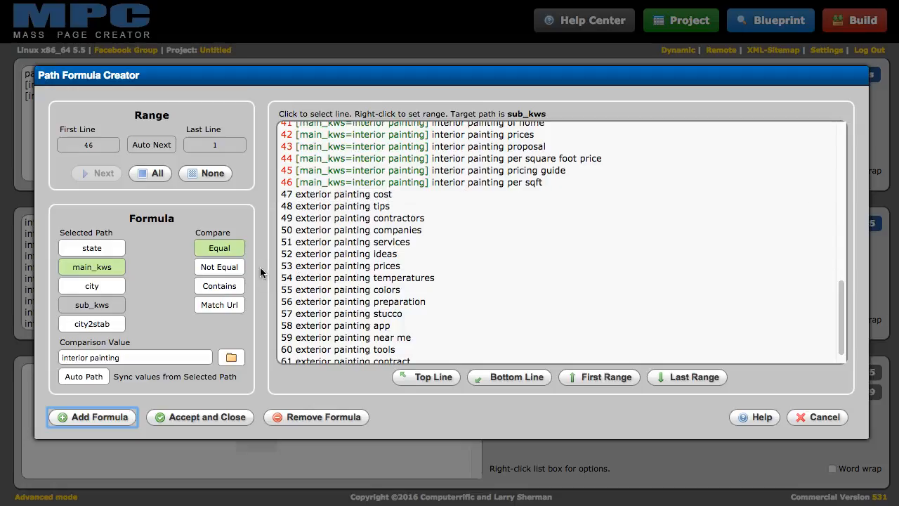
{"action": "left_click", "coordinate": [321, 200]}
{"action": "scroll", "coordinate": [421, 259], "scroll_direction": "down", "scroll_amount": 1}
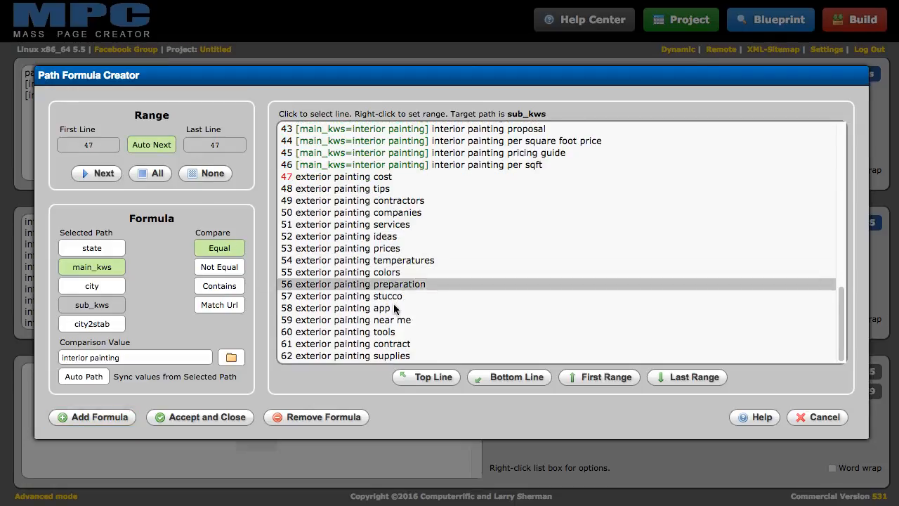
{"action": "right_click", "coordinate": [328, 355]}
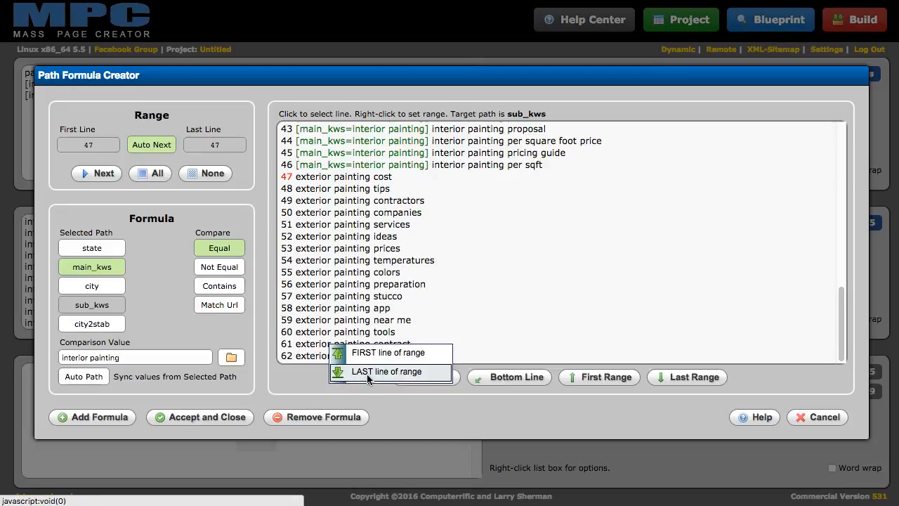
{"action": "left_click", "coordinate": [386, 371]}
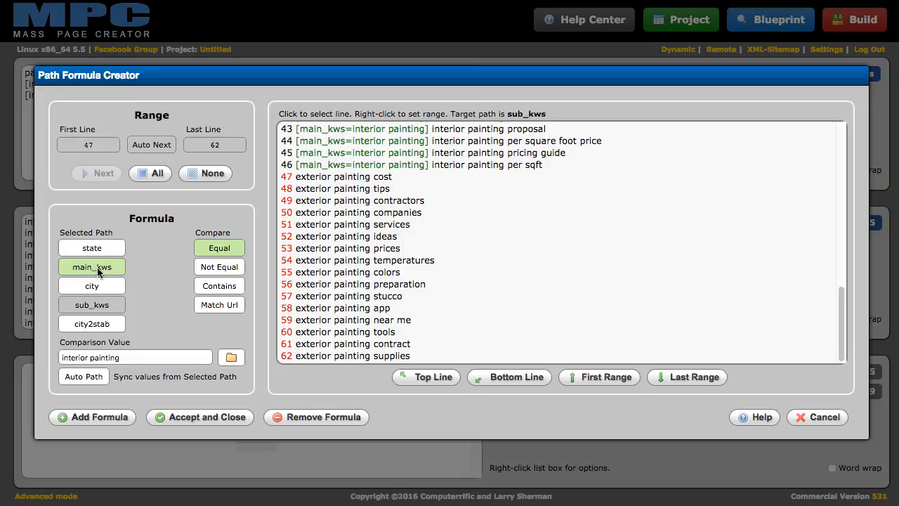
{"action": "left_click", "coordinate": [231, 357]}
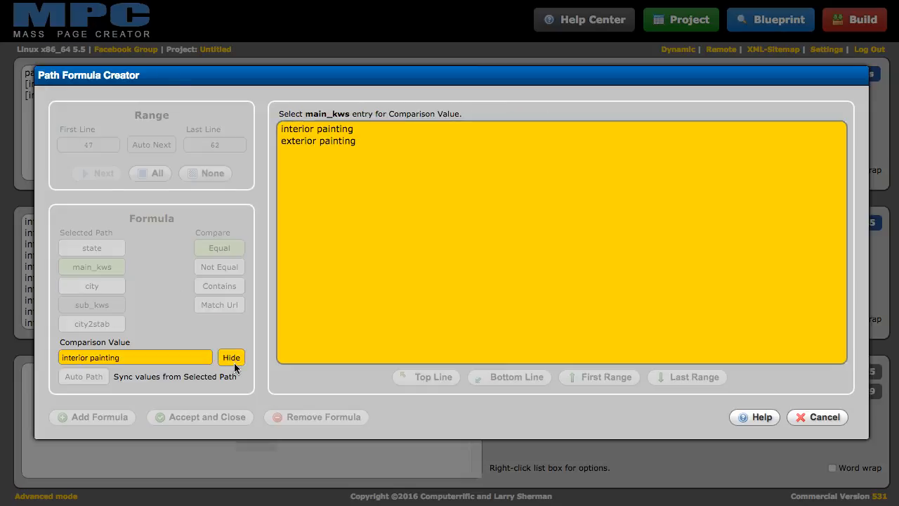
{"action": "left_click", "coordinate": [315, 141]}
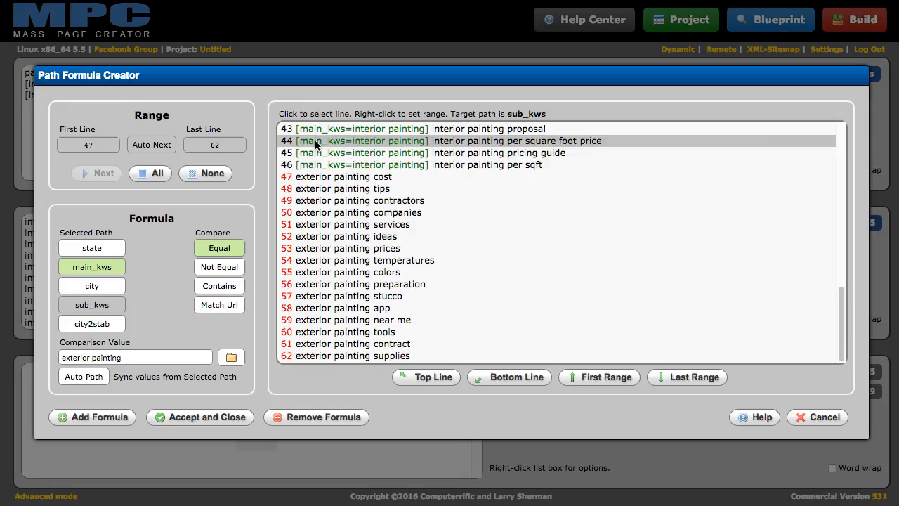
{"action": "left_click", "coordinate": [98, 418]}
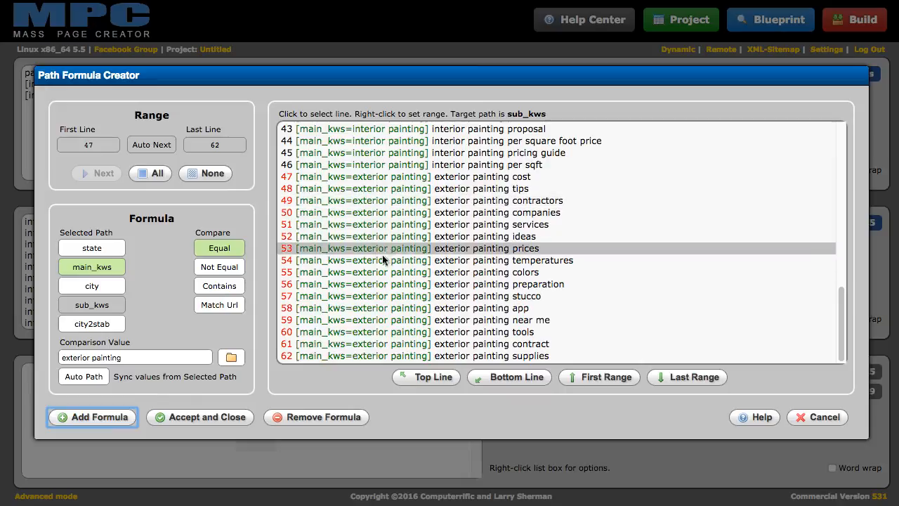
{"action": "left_click", "coordinate": [228, 420]}
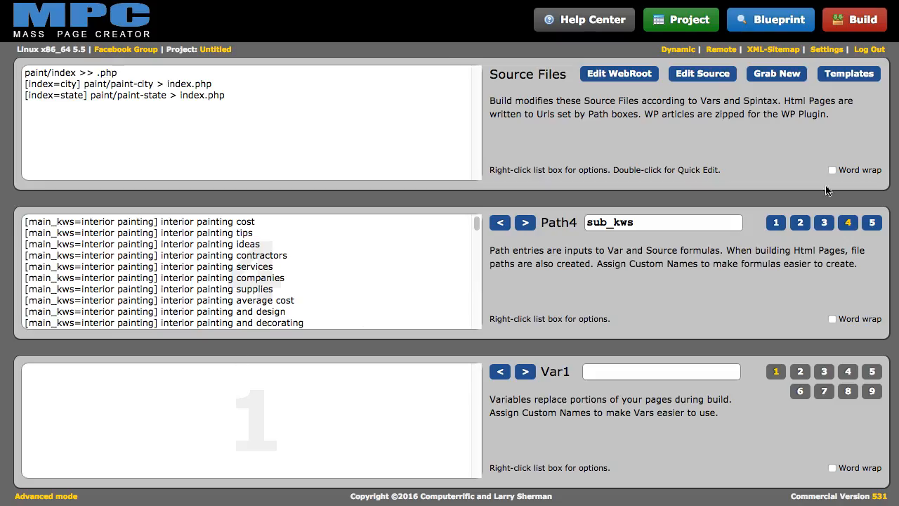
{"action": "left_click", "coordinate": [754, 23]}
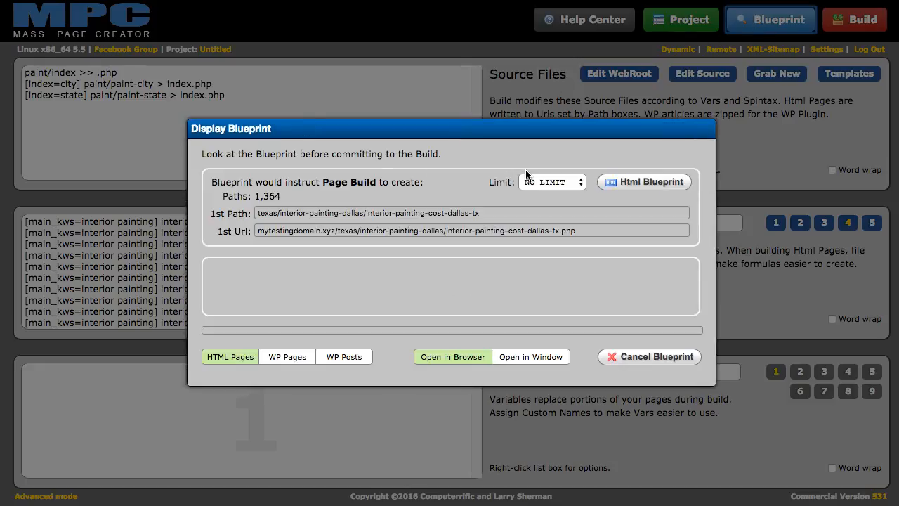
{"action": "left_click", "coordinate": [647, 181]}
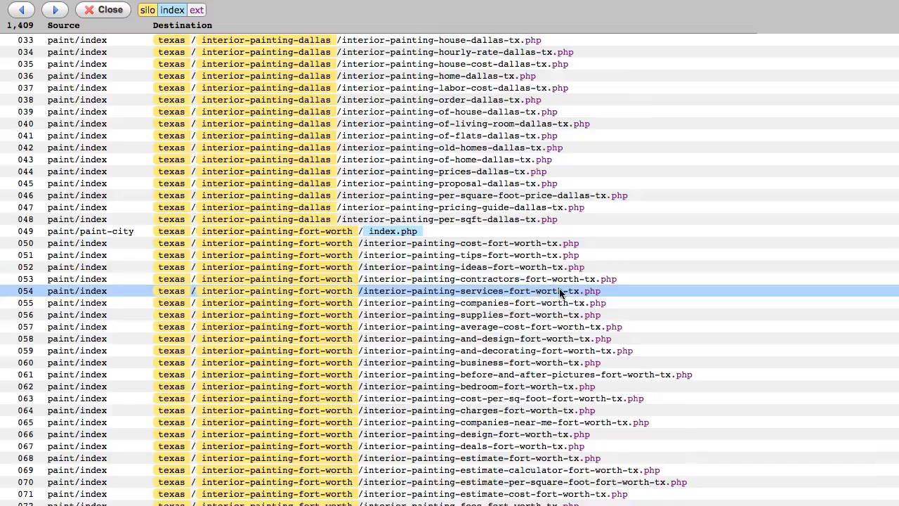
{"action": "left_click", "coordinate": [23, 11]}
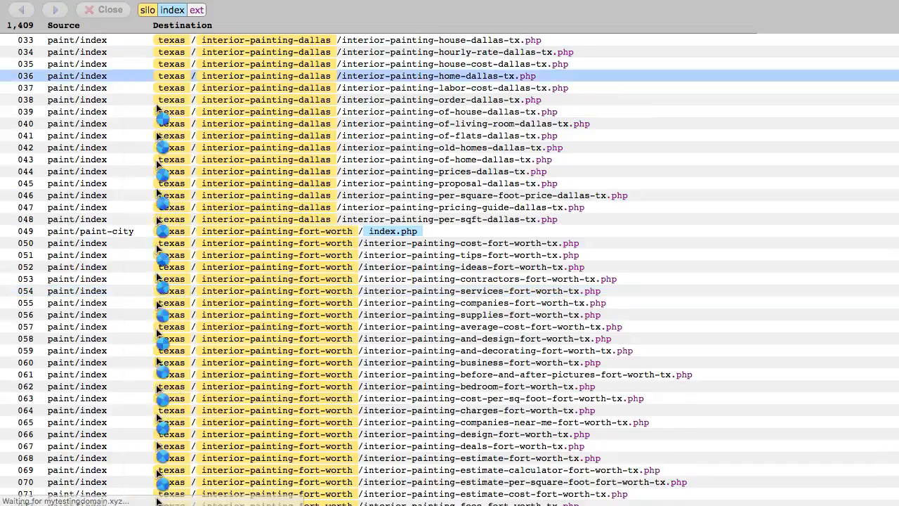
{"action": "scroll", "coordinate": [316, 134], "scroll_direction": "down", "scroll_amount": 8}
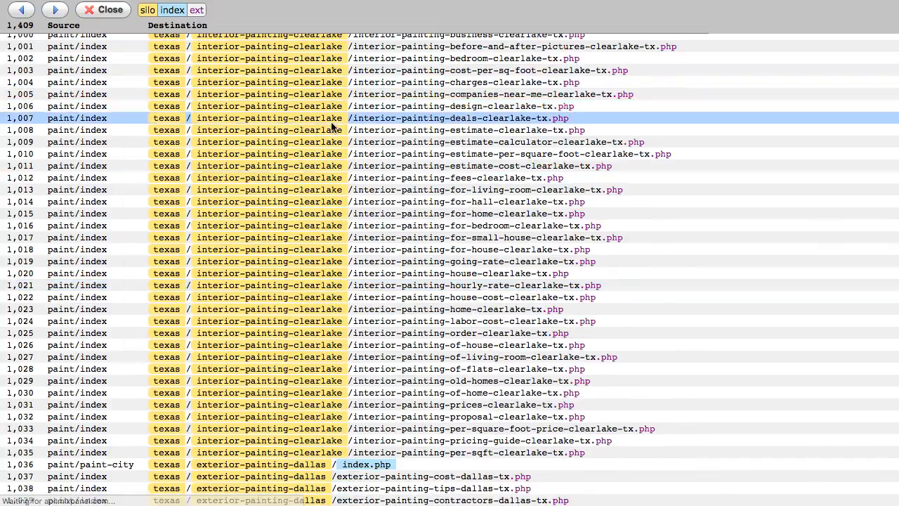
{"action": "scroll", "coordinate": [325, 140], "scroll_direction": "down", "scroll_amount": 2}
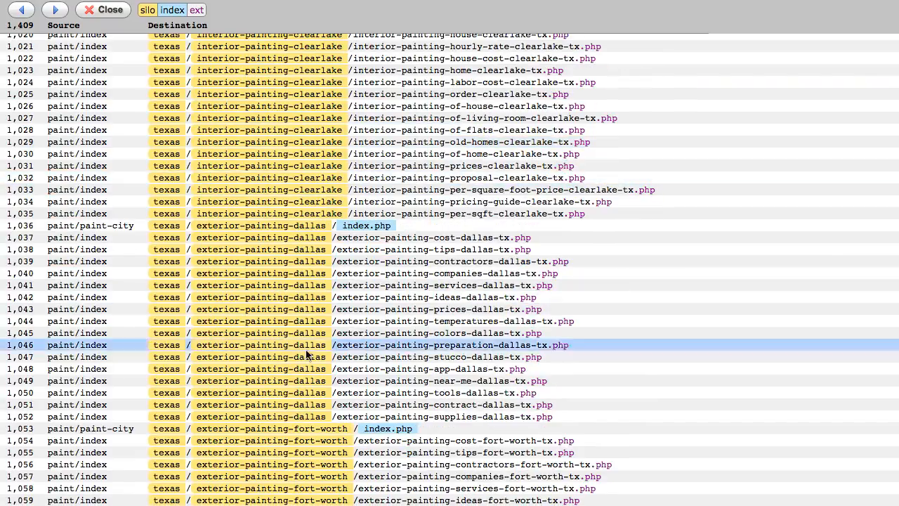
{"action": "scroll", "coordinate": [277, 348], "scroll_direction": "down", "scroll_amount": 1}
{"action": "scroll", "coordinate": [313, 306], "scroll_direction": "down", "scroll_amount": 10}
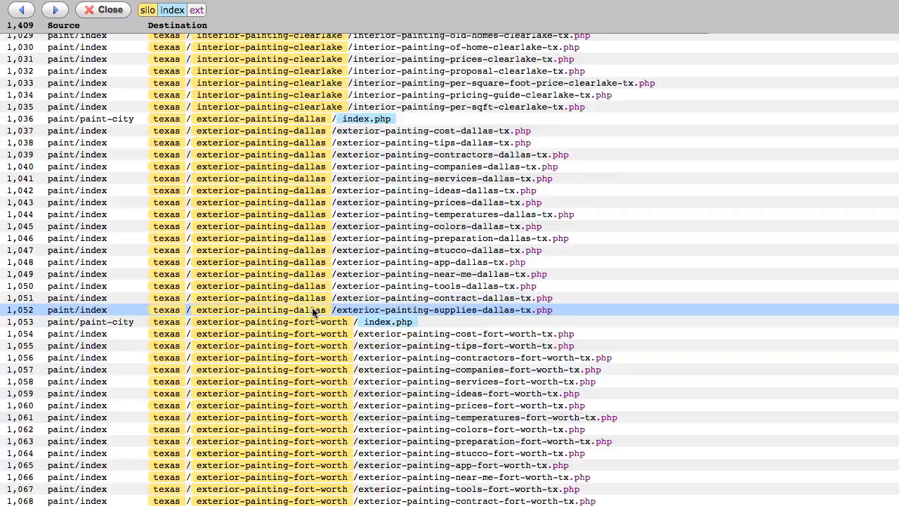
{"action": "scroll", "coordinate": [325, 256], "scroll_direction": "down", "scroll_amount": 5}
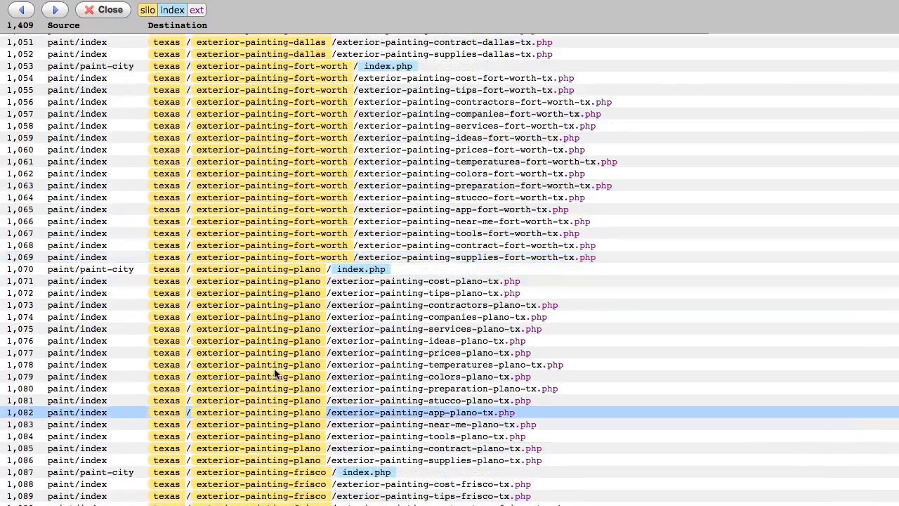
{"action": "scroll", "coordinate": [444, 323], "scroll_direction": "up", "scroll_amount": 16}
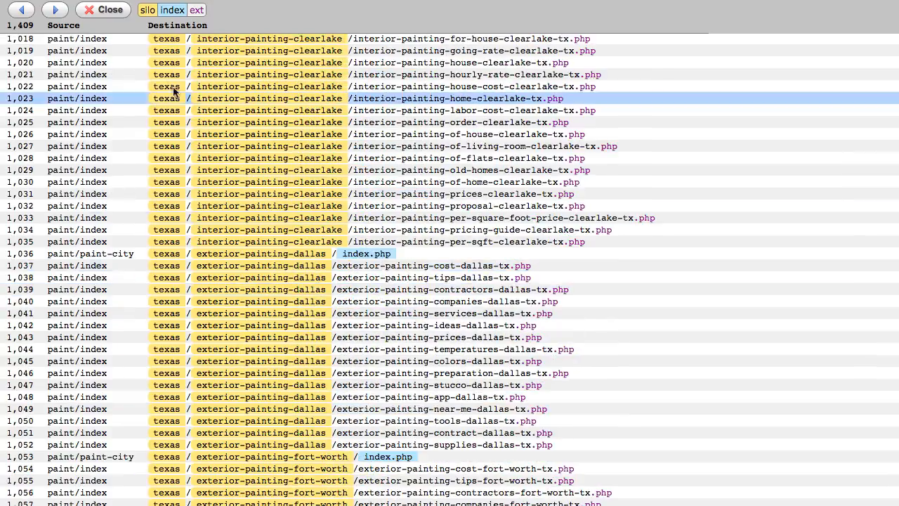
{"action": "left_click", "coordinate": [111, 10]}
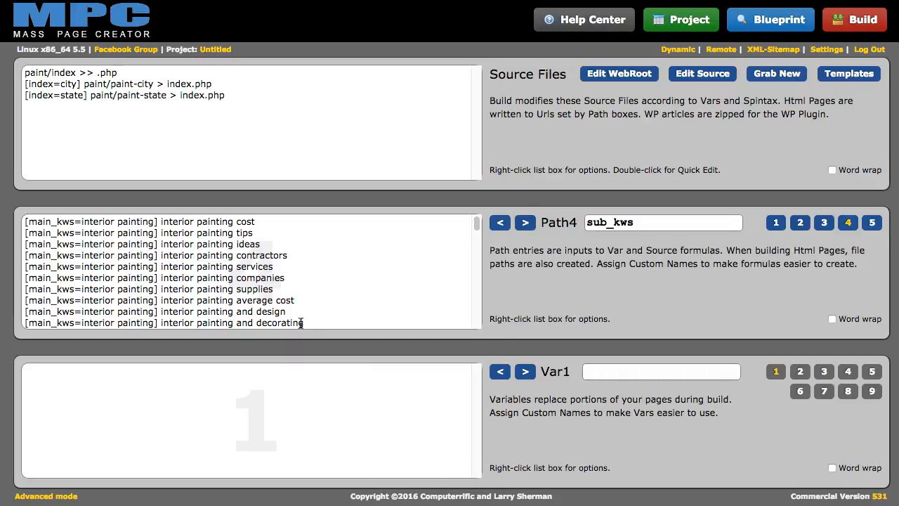
Return to the Path1 state list and give Var2 the name 'main_kws'
{"action": "left_click", "coordinate": [500, 223]}
{"action": "left_click", "coordinate": [499, 223]}
{"action": "left_click", "coordinate": [499, 223]}
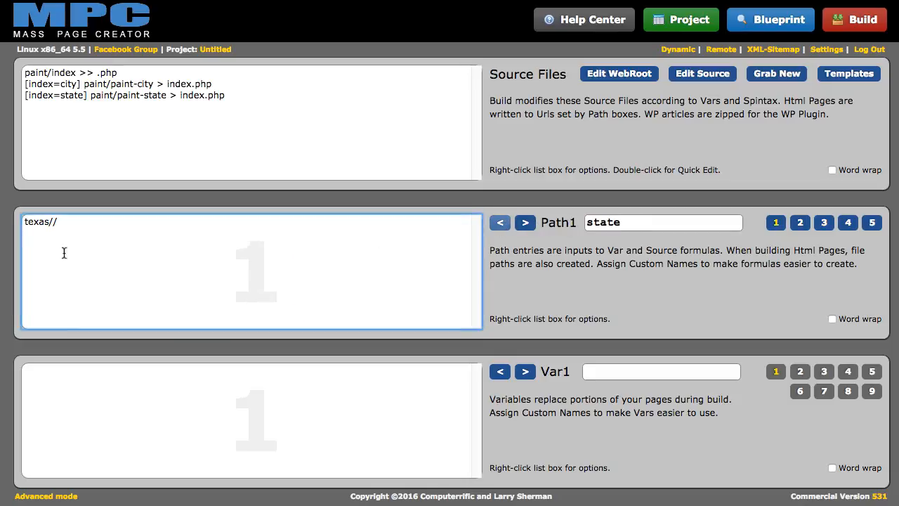
{"action": "left_click", "coordinate": [643, 372]}
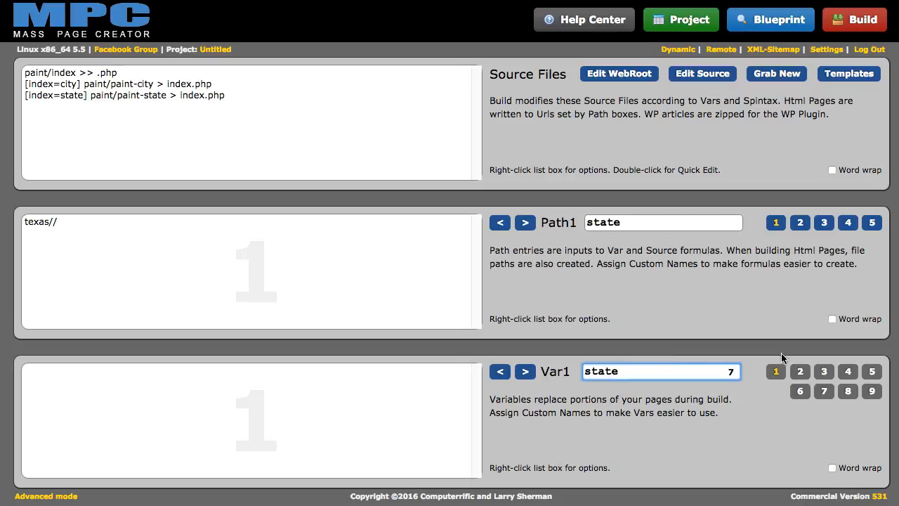
{"action": "left_click", "coordinate": [799, 371]}
{"action": "type", "text": "main_kws"}
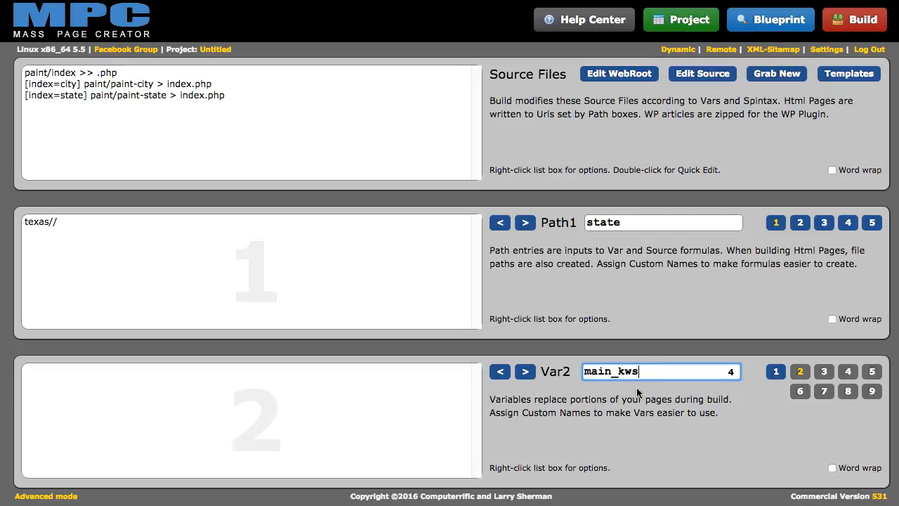
Step through Var3–Var5, naming Var4 'sub_kws' and Var5 'stab', then return to Var1
{"action": "left_click", "coordinate": [525, 370]}
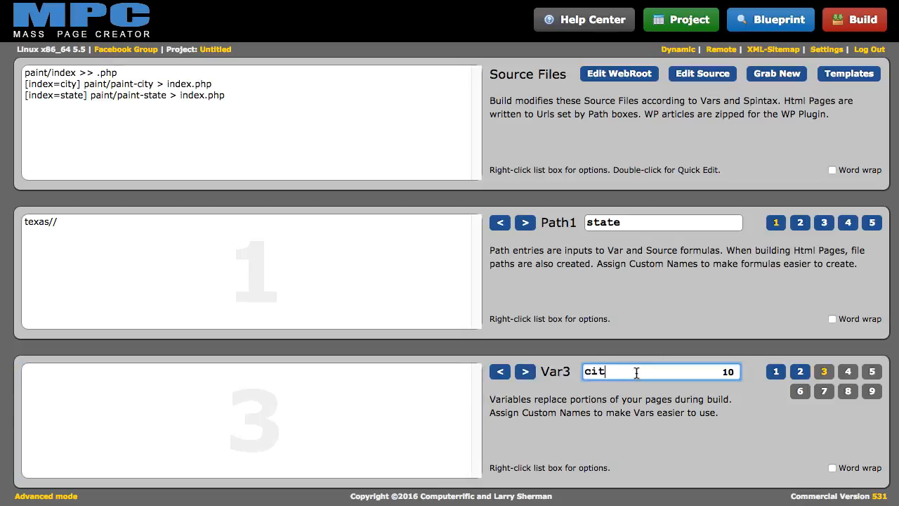
{"action": "left_click", "coordinate": [524, 372]}
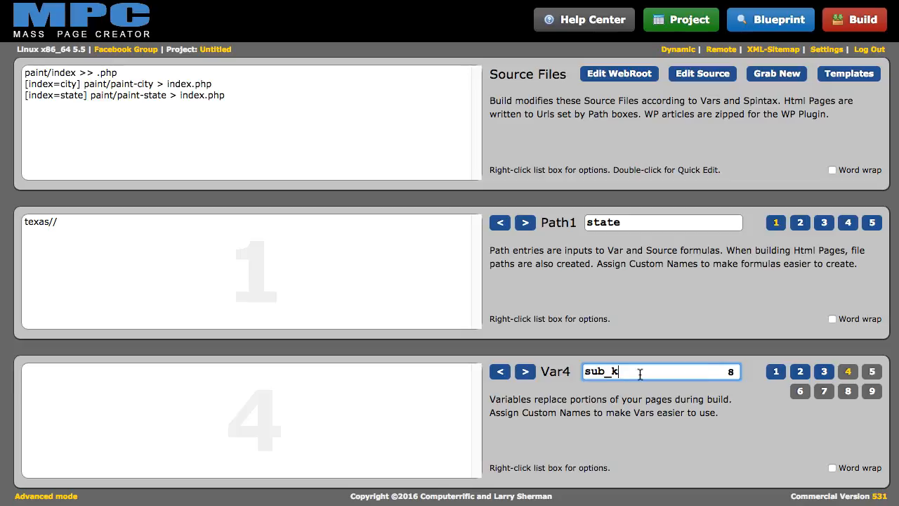
{"action": "left_click", "coordinate": [524, 371]}
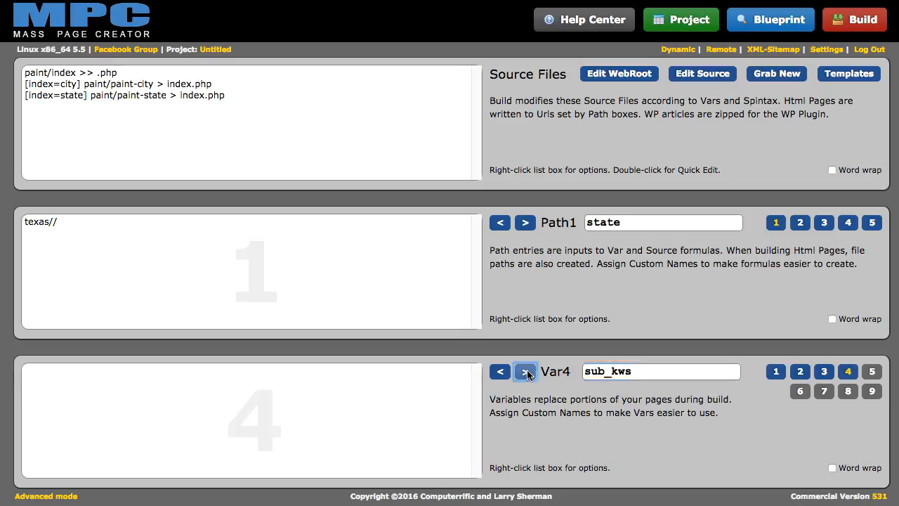
{"action": "left_click", "coordinate": [586, 371]}
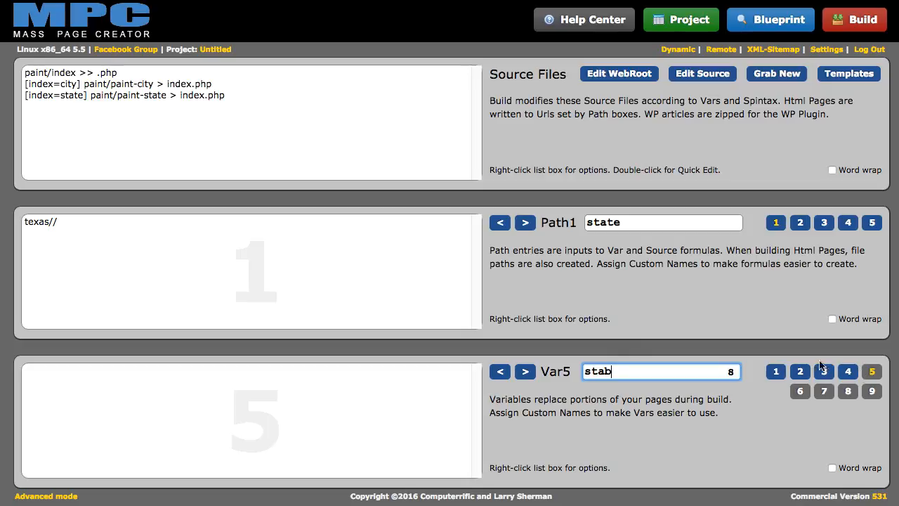
{"action": "left_click", "coordinate": [501, 372]}
{"action": "left_click", "coordinate": [500, 372]}
{"action": "left_click", "coordinate": [500, 372]}
{"action": "left_click", "coordinate": [501, 373]}
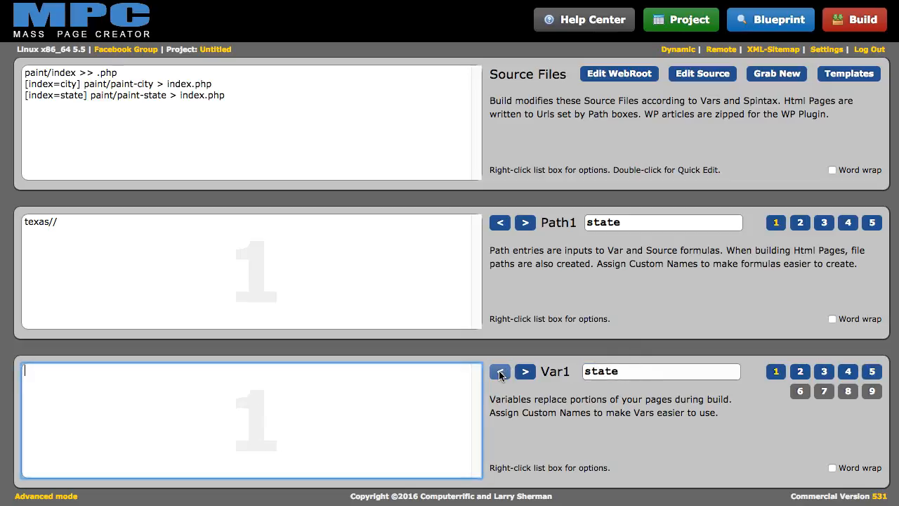
{"action": "right_click", "coordinate": [166, 378]}
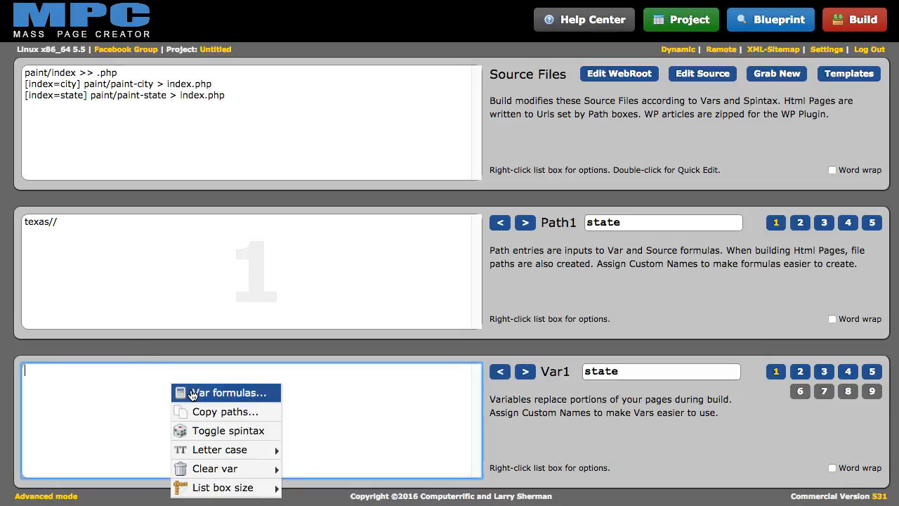
Add Path Replaces Var formulas [state] to Var1 and [main_kws] to Var2
{"action": "left_click", "coordinate": [193, 395]}
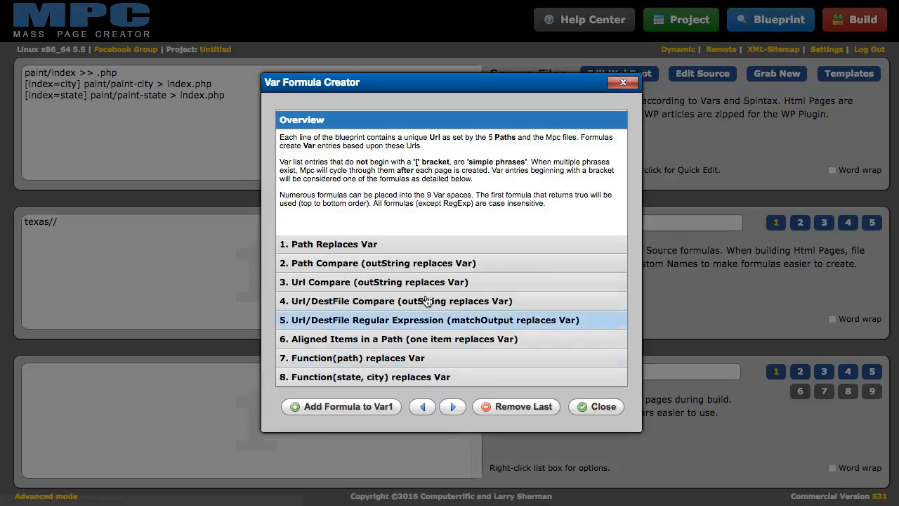
{"action": "left_click", "coordinate": [372, 245]}
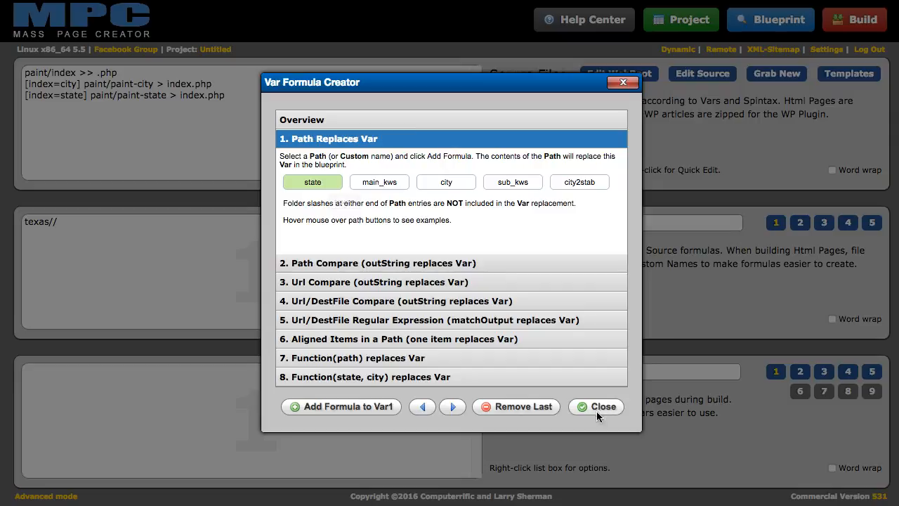
{"action": "left_click_drag", "start_coordinate": [426, 85], "coordinate": [273, 75]}
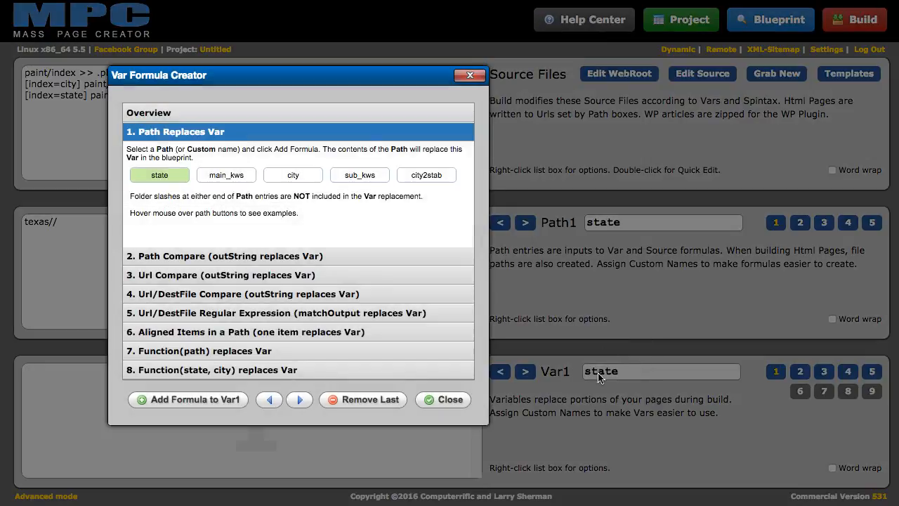
{"action": "left_click", "coordinate": [190, 399]}
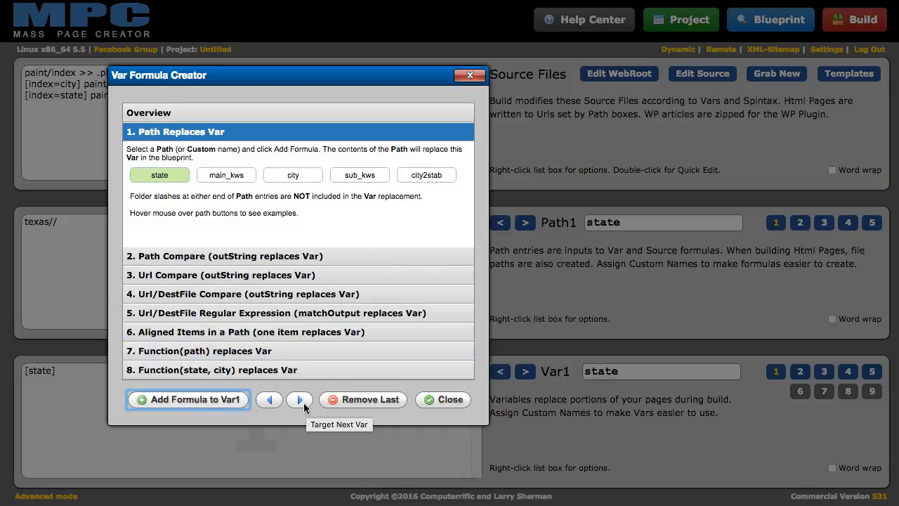
{"action": "mouse_move", "coordinate": [219, 177]}
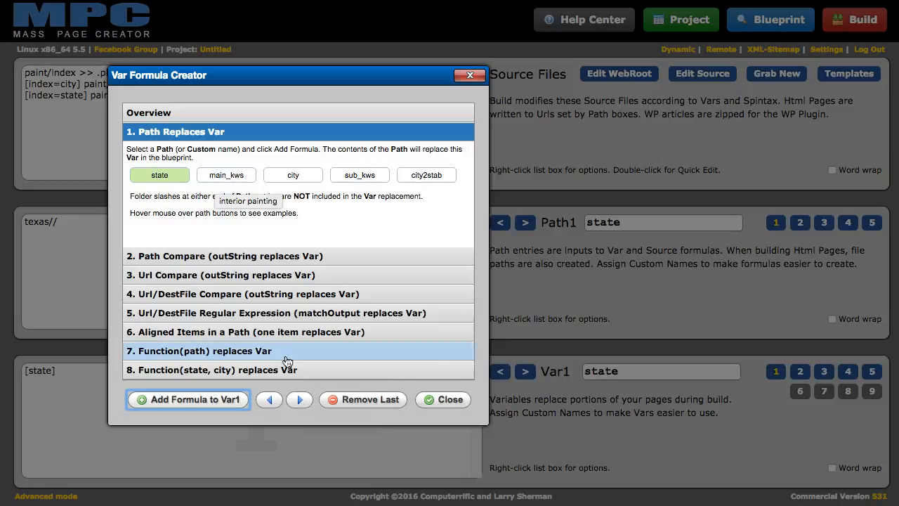
{"action": "left_click", "coordinate": [301, 399]}
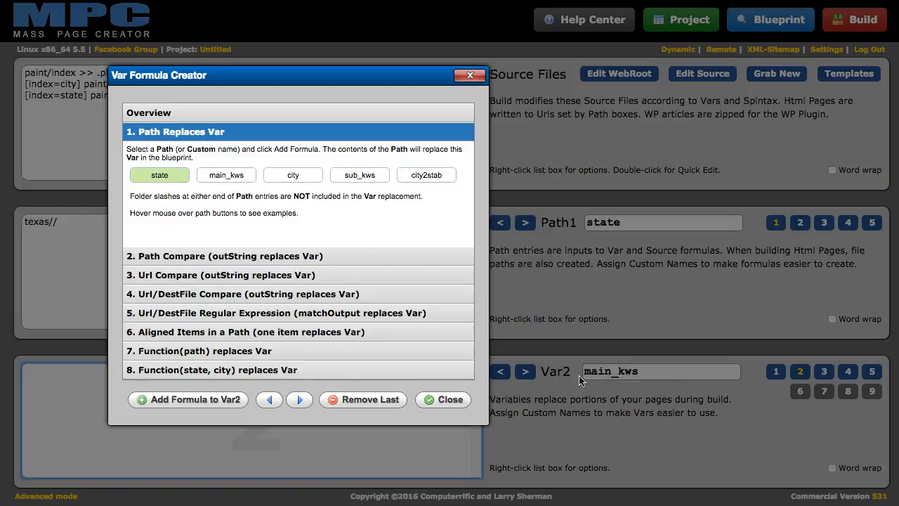
{"action": "left_click", "coordinate": [207, 172]}
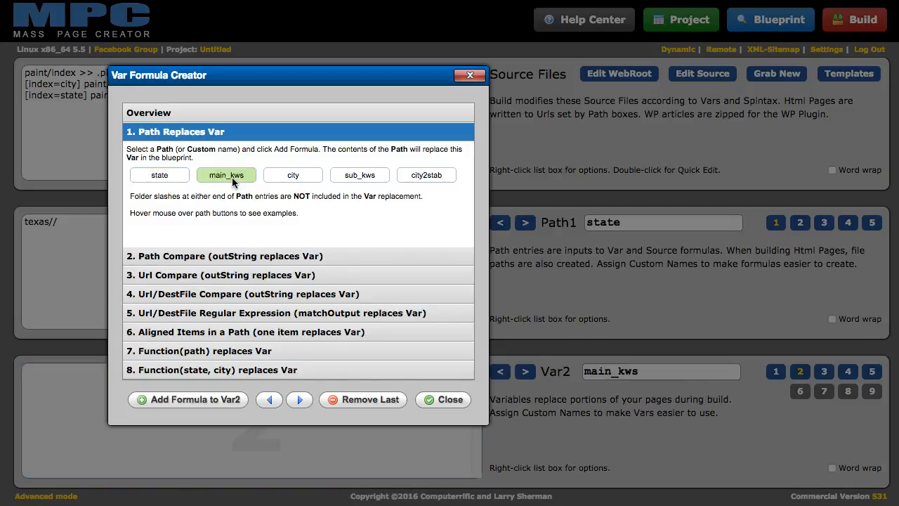
{"action": "left_click", "coordinate": [196, 398]}
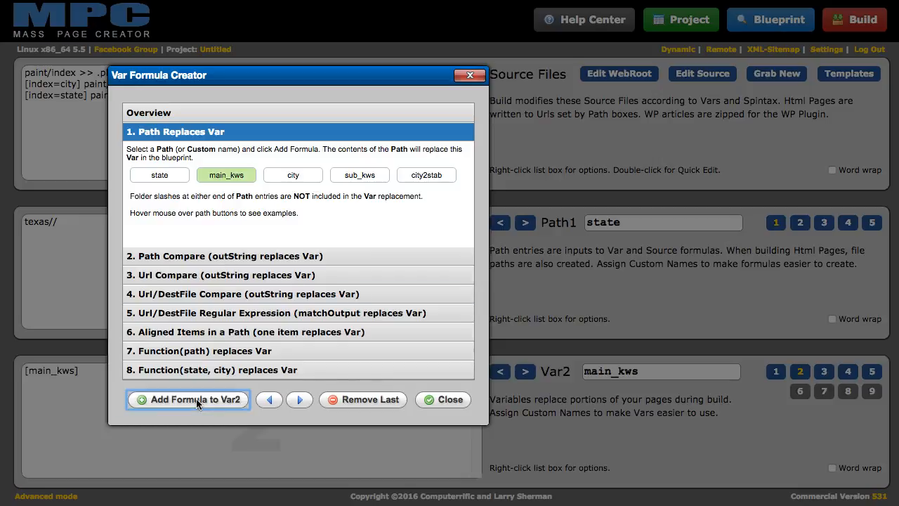
Add [city] to Var3 and [sub_kws] to Var4, then close the formula creator
{"action": "left_click", "coordinate": [301, 400]}
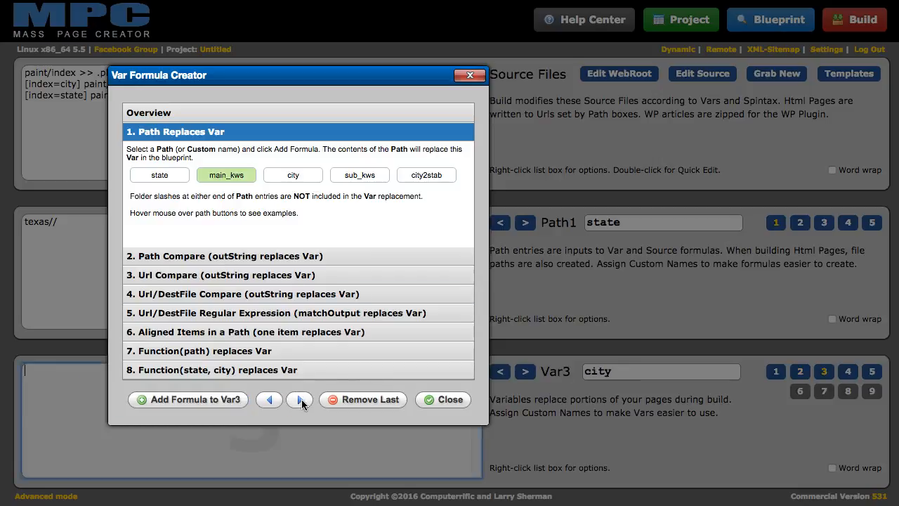
{"action": "left_click", "coordinate": [291, 173]}
{"action": "left_click", "coordinate": [203, 397]}
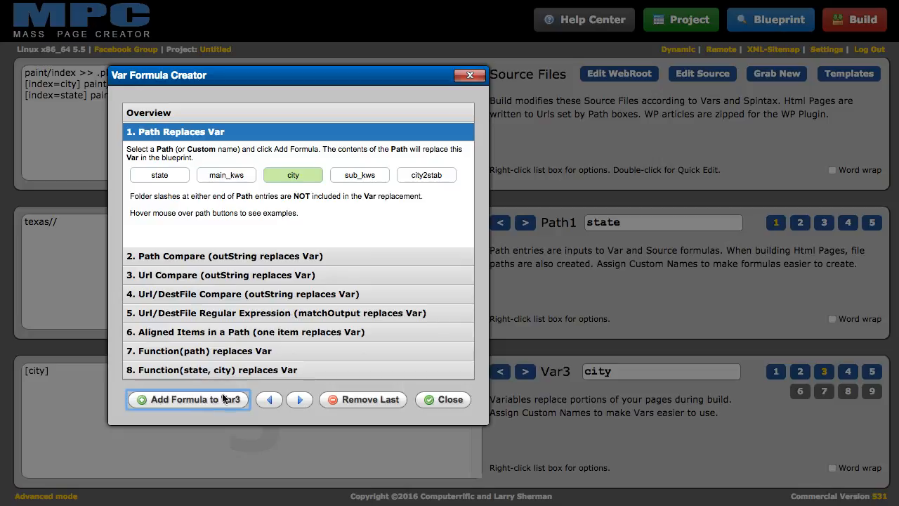
{"action": "left_click", "coordinate": [299, 399]}
{"action": "left_click", "coordinate": [375, 175]}
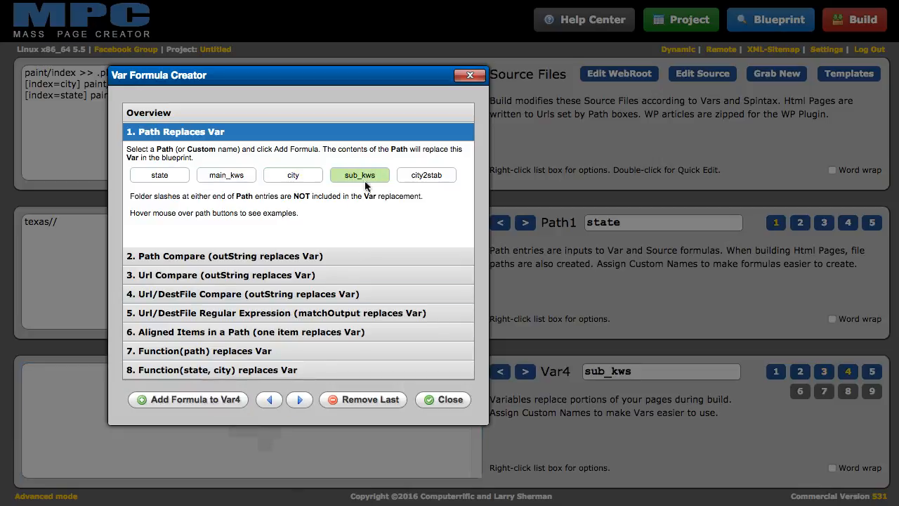
{"action": "left_click", "coordinate": [211, 400]}
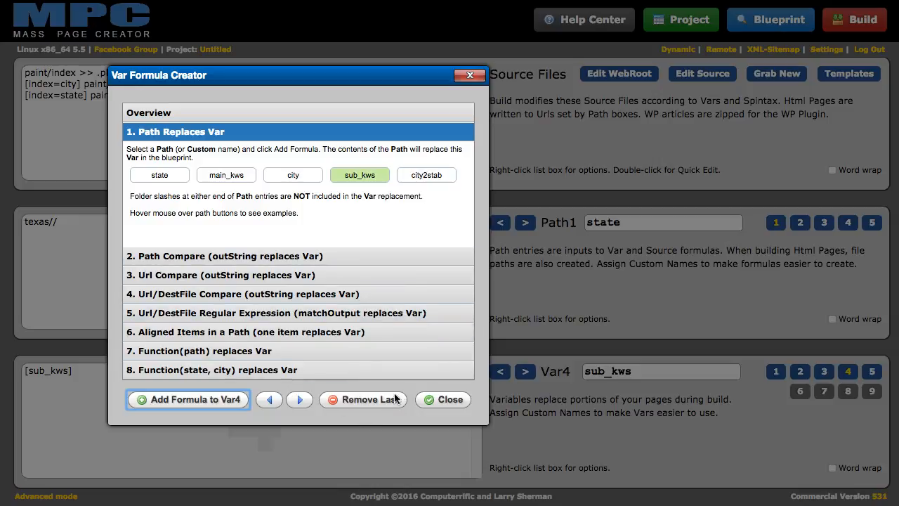
{"action": "left_click", "coordinate": [447, 400]}
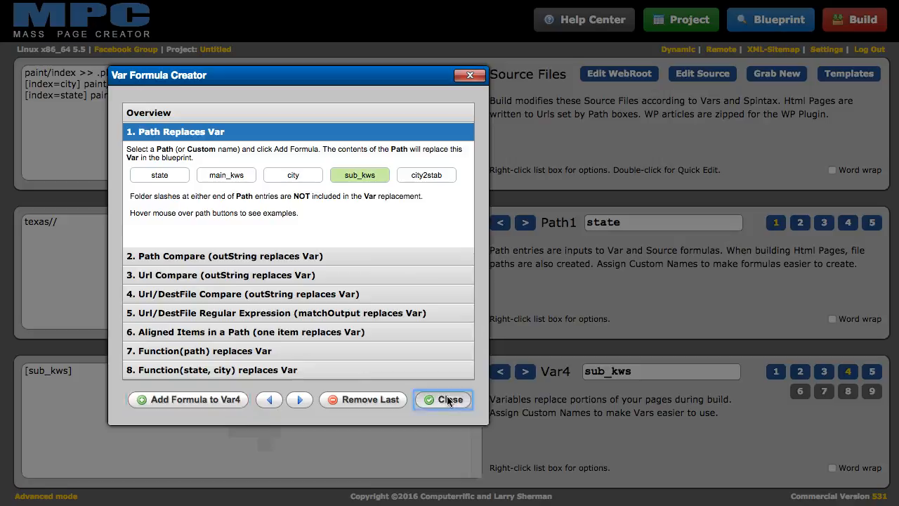
{"action": "left_click", "coordinate": [871, 372]}
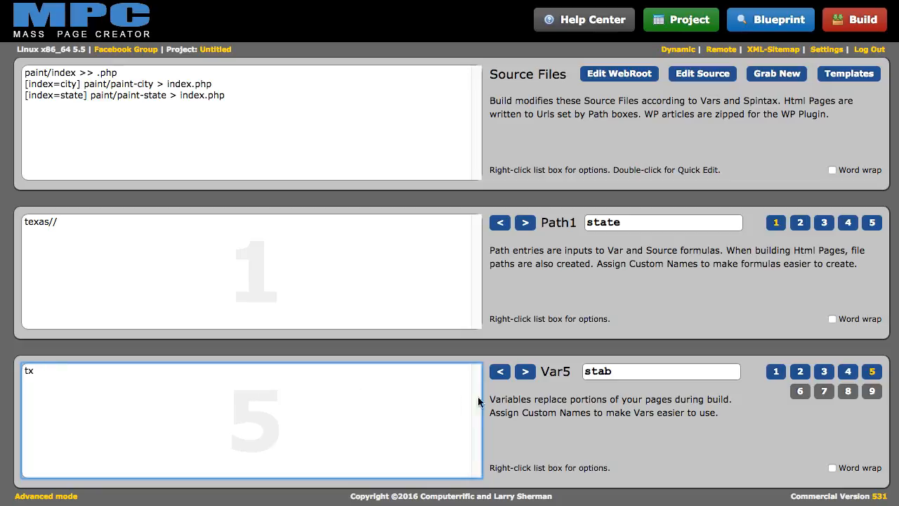
Step back from Var5 to Var1 to check each variable's formula
{"action": "left_click", "coordinate": [499, 371]}
{"action": "left_click", "coordinate": [499, 372]}
{"action": "left_click", "coordinate": [500, 371]}
{"action": "left_click", "coordinate": [499, 371]}
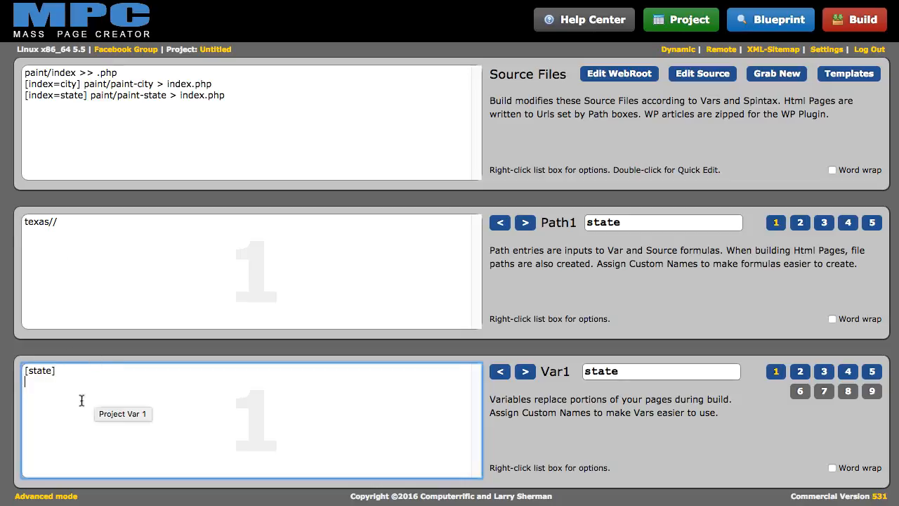
Review Path2 painting keywords, Var2's main_kws formula and Path3 cities, then preview the 1,364-path blueprint
{"action": "left_click", "coordinate": [524, 223]}
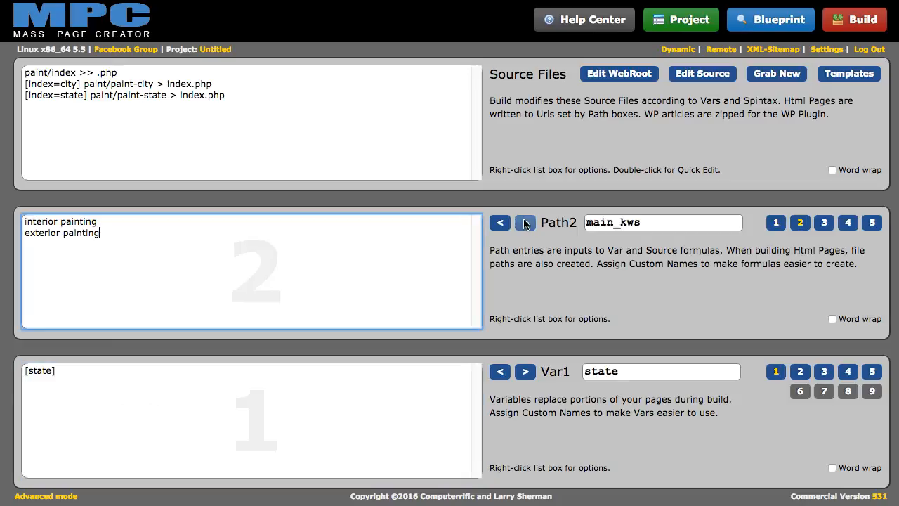
{"action": "left_click", "coordinate": [524, 370]}
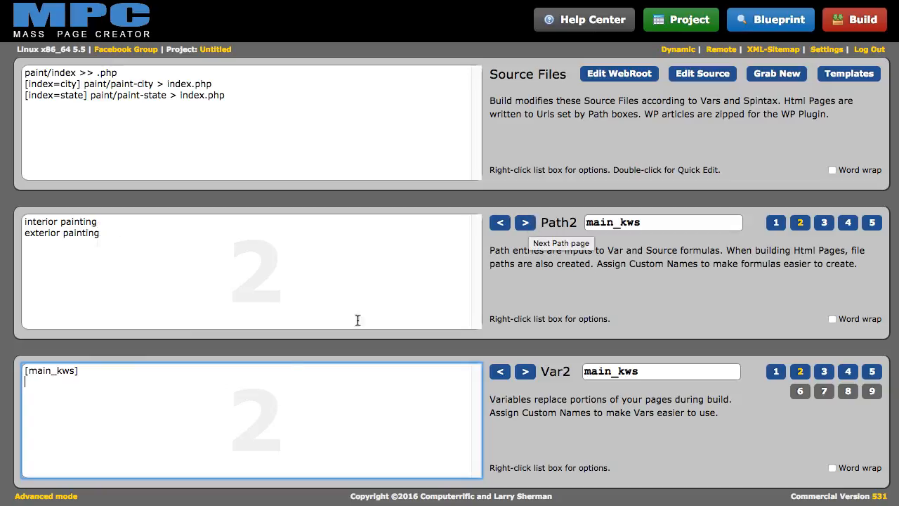
{"action": "left_click", "coordinate": [525, 221]}
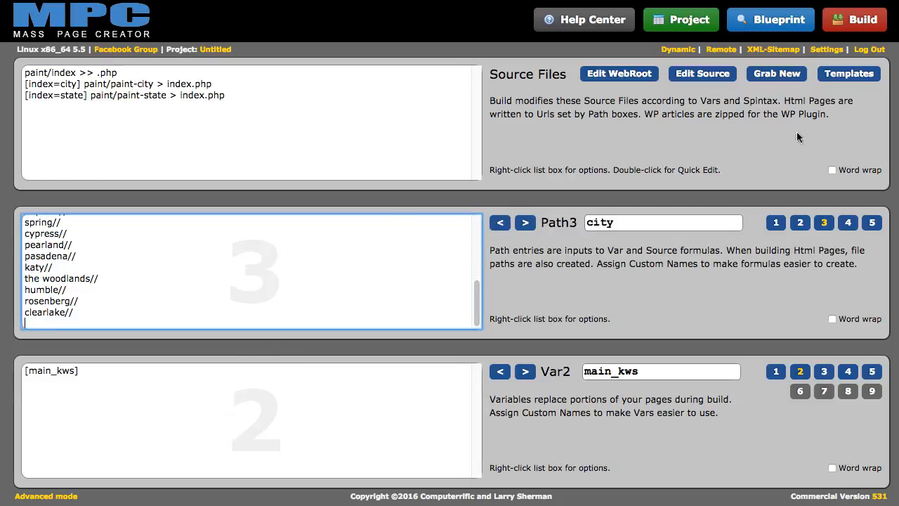
{"action": "left_click", "coordinate": [779, 15]}
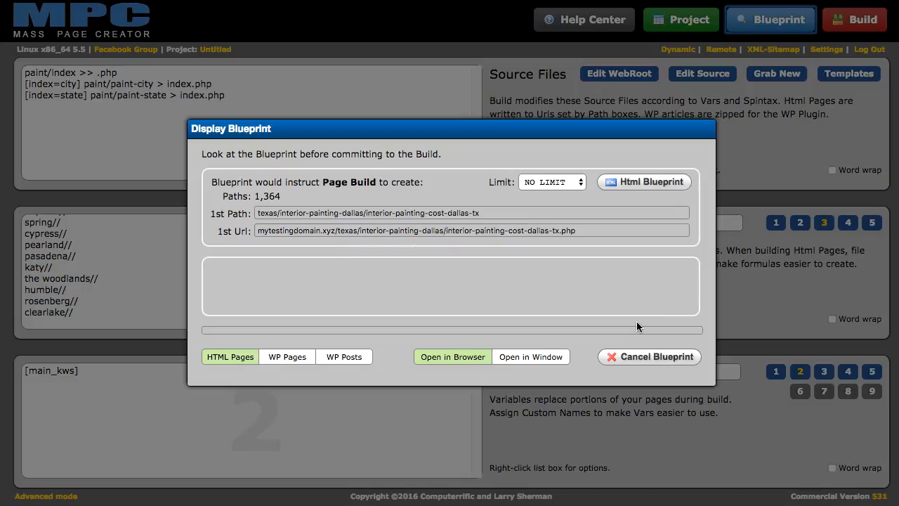
{"action": "left_click", "coordinate": [648, 358]}
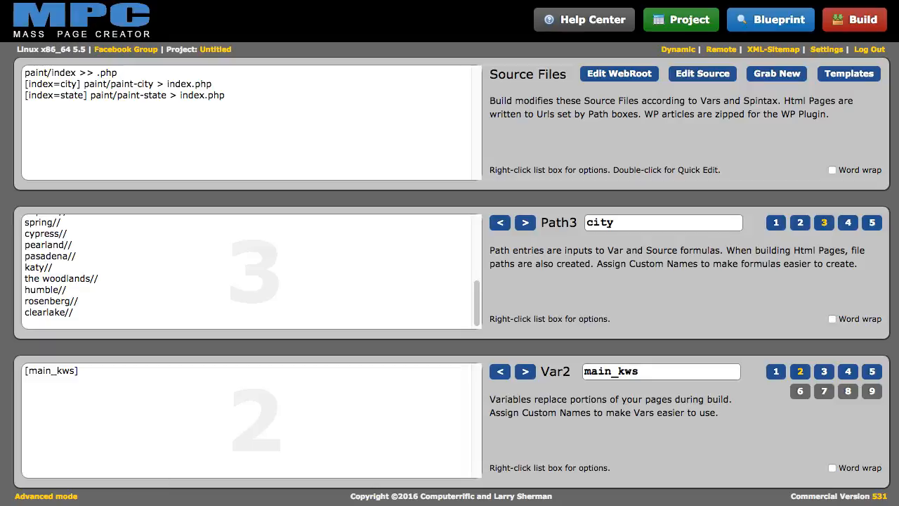